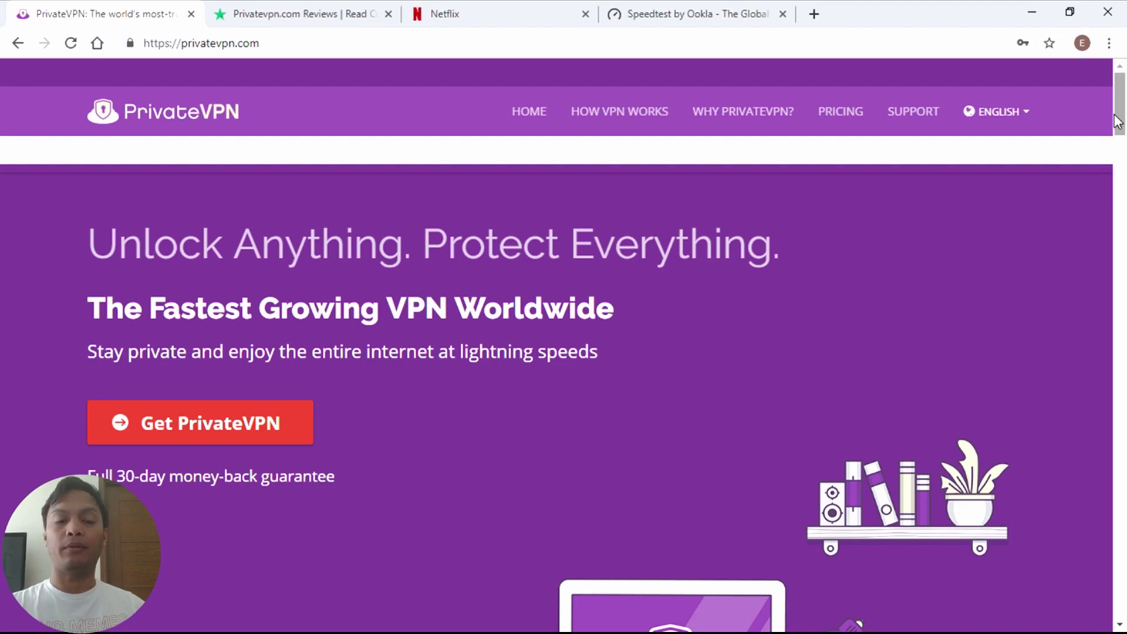
# Look through the PrivateVPN home page, covering its selling points, server locations and the full feature checklist.
pyautogui.moveTo(1117, 121); pyautogui.dragTo(1123, 189)
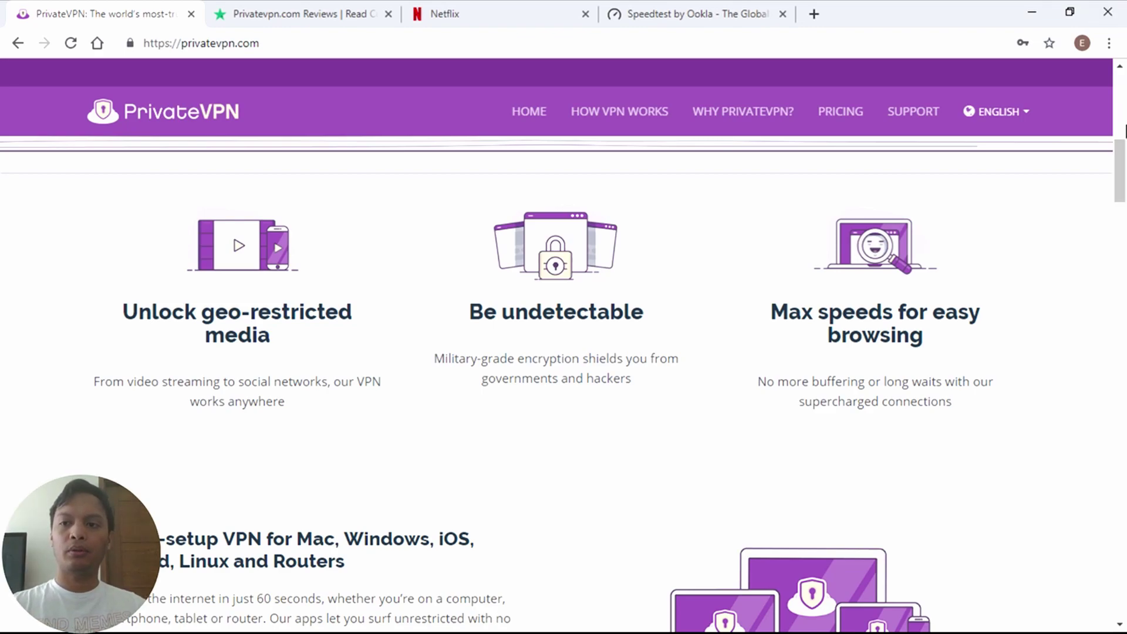
pyautogui.moveTo(1124, 173); pyautogui.dragTo(1124, 279)
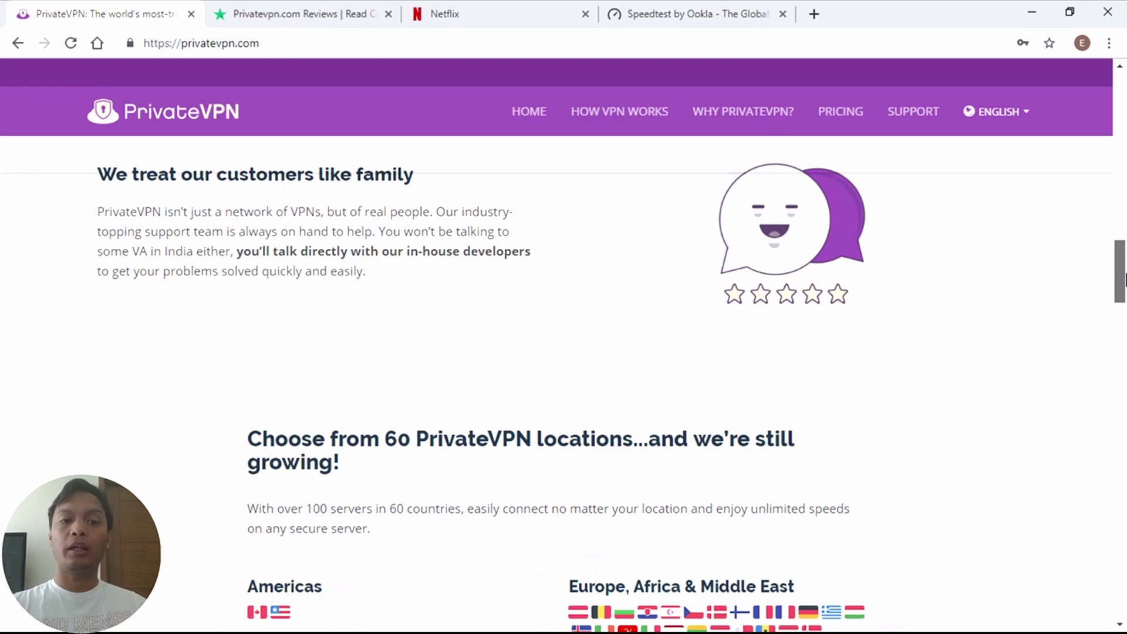
pyautogui.moveTo(1124, 279); pyautogui.dragTo(1124, 404)
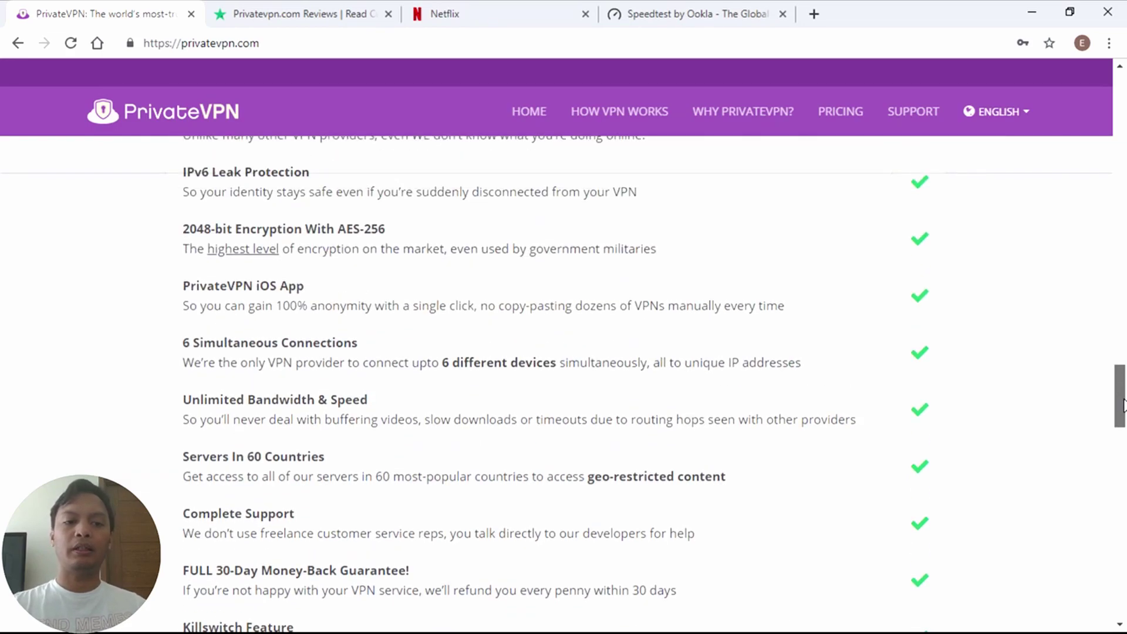
pyautogui.moveTo(1124, 403); pyautogui.dragTo(1125, 410)
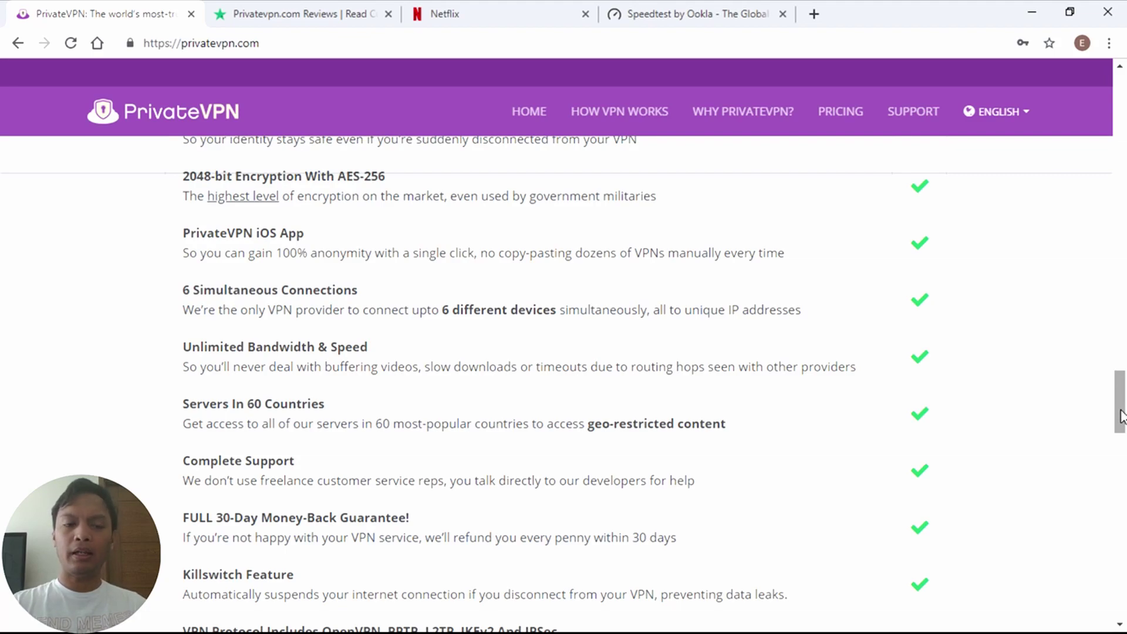
pyautogui.moveTo(1122, 415); pyautogui.dragTo(1122, 448)
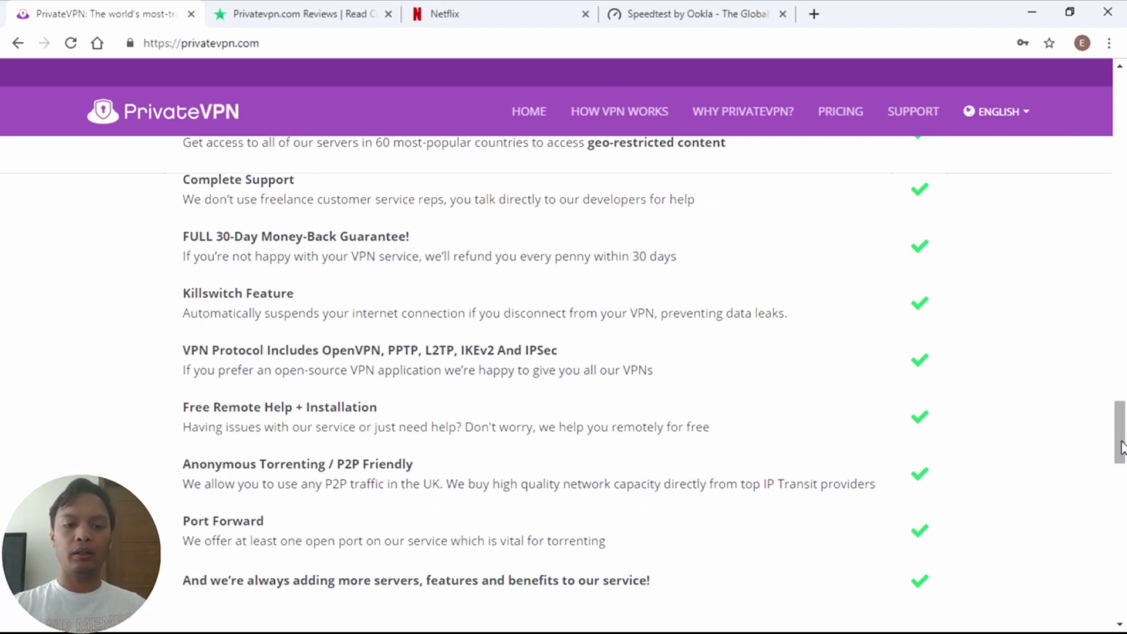
pyautogui.moveTo(1122, 447); pyautogui.dragTo(1124, 404)
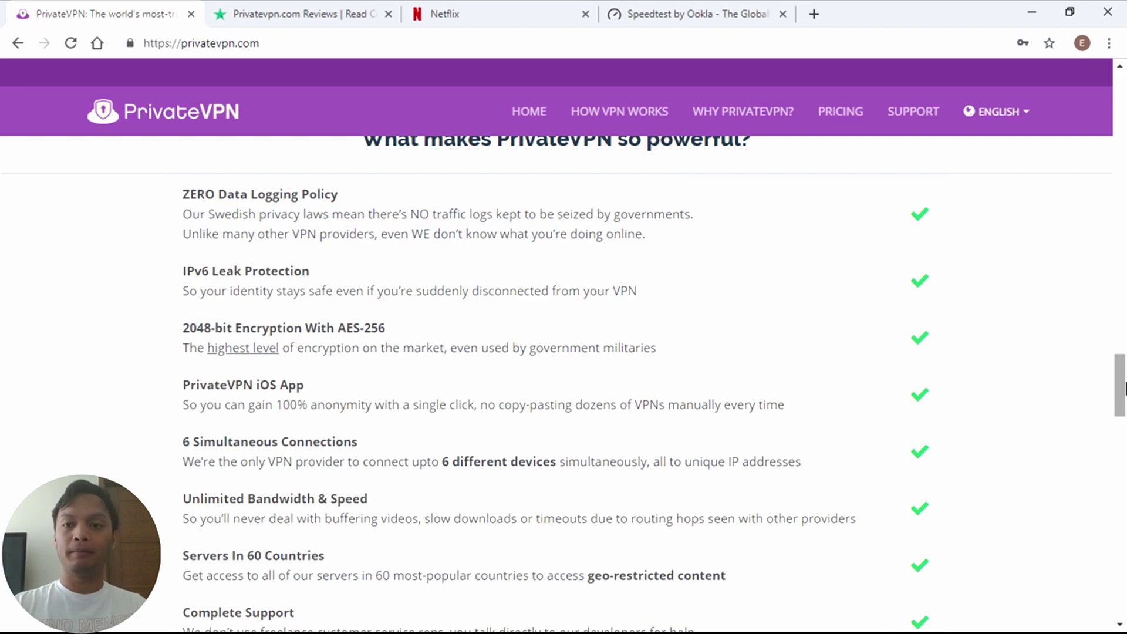
# Open the PrivateVPN pricing page and review the 1-month, 13-month and 3-month plans.
pyautogui.click(842, 114)
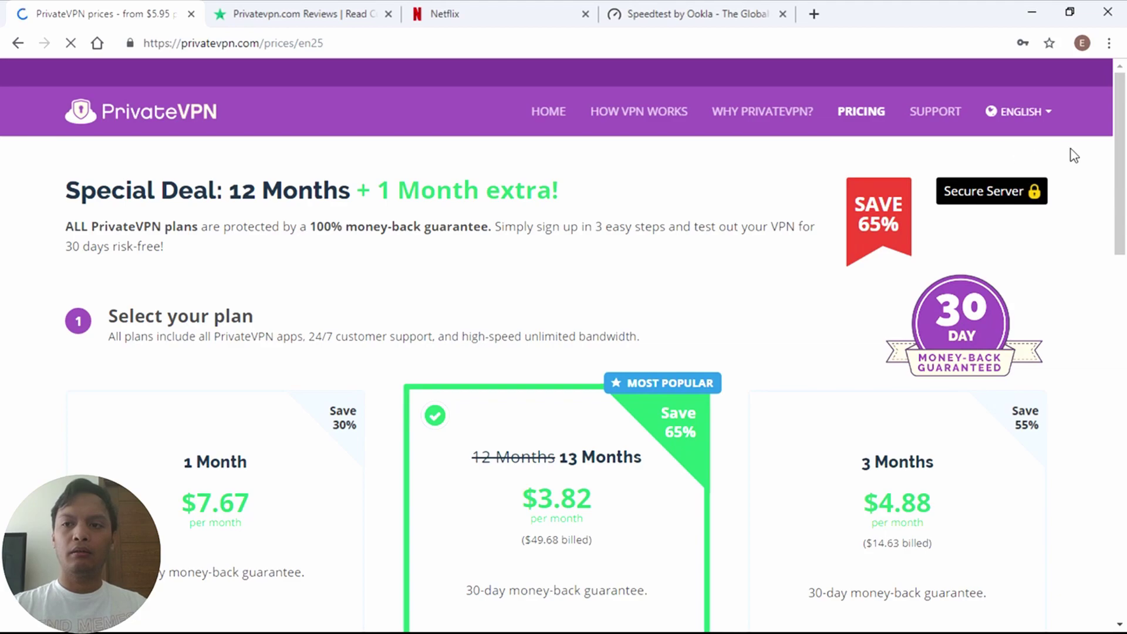
pyautogui.moveTo(1120, 148); pyautogui.dragTo(1125, 203)
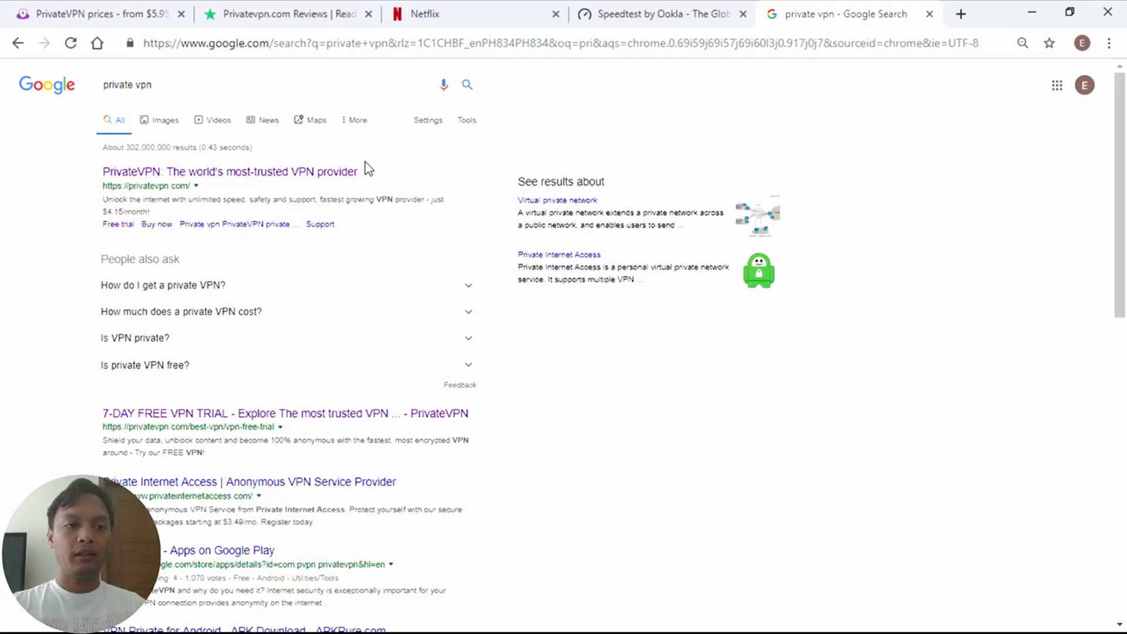
# Open PrivateVPN's free trial offer from the search results and view the 7-day trial account form.
pyautogui.click(117, 225)
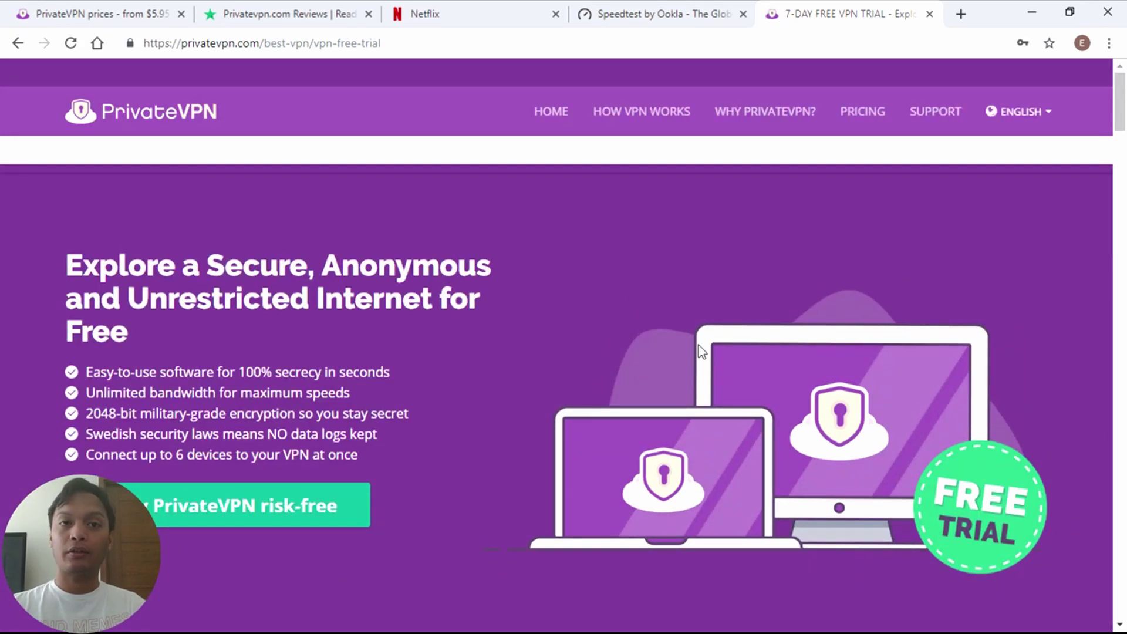
pyautogui.click(259, 507)
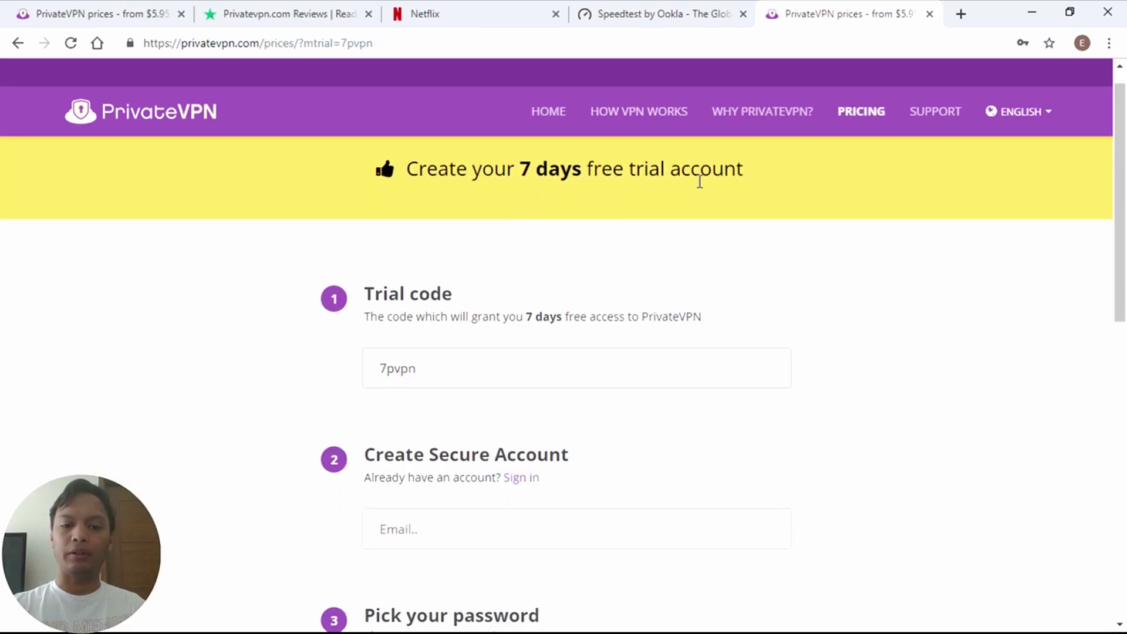
pyautogui.moveTo(1125, 191); pyautogui.dragTo(1125, 132)
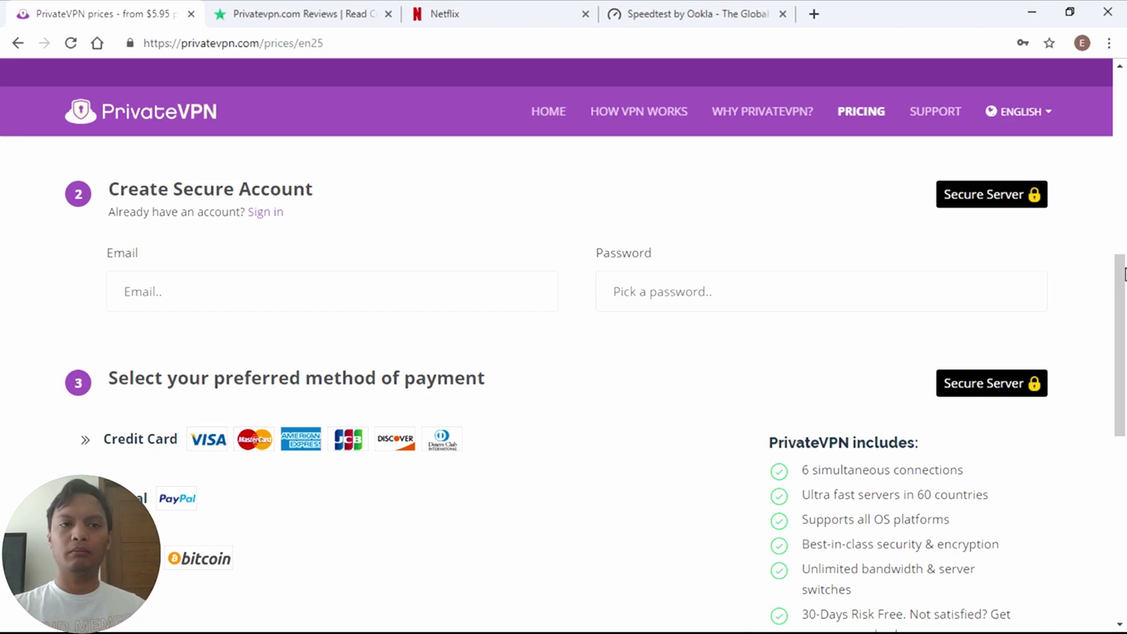
# Review the account fields and the credit card, PayPal and Bitcoin payment methods on the pricing page.
pyautogui.moveTo(1125, 311); pyautogui.dragTo(1125, 344)
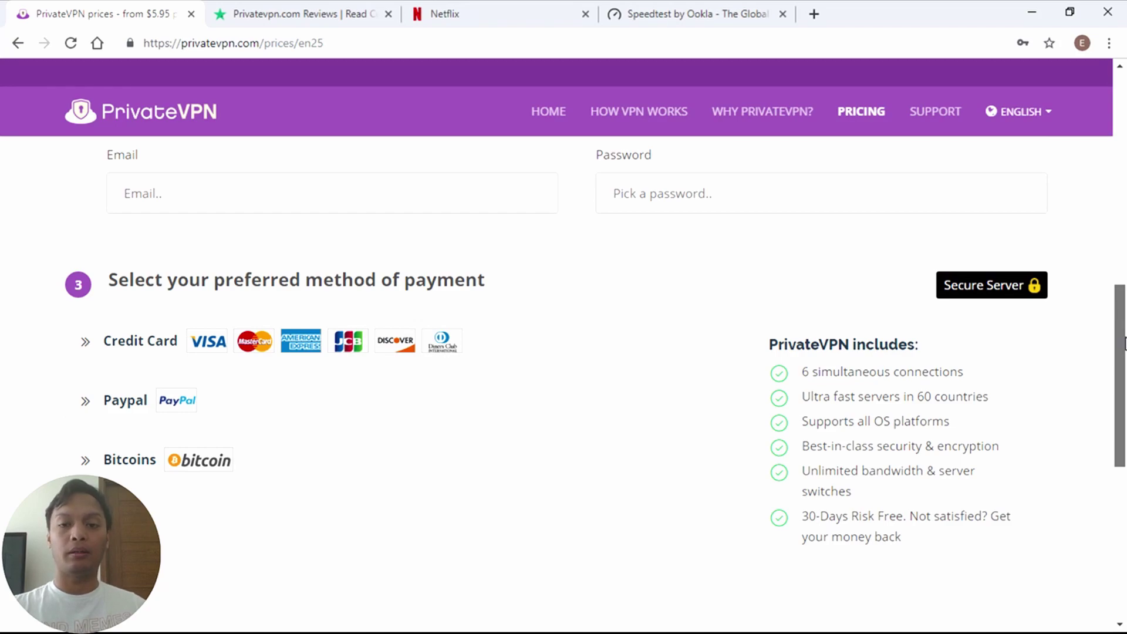
pyautogui.moveTo(1125, 343); pyautogui.dragTo(1124, 318)
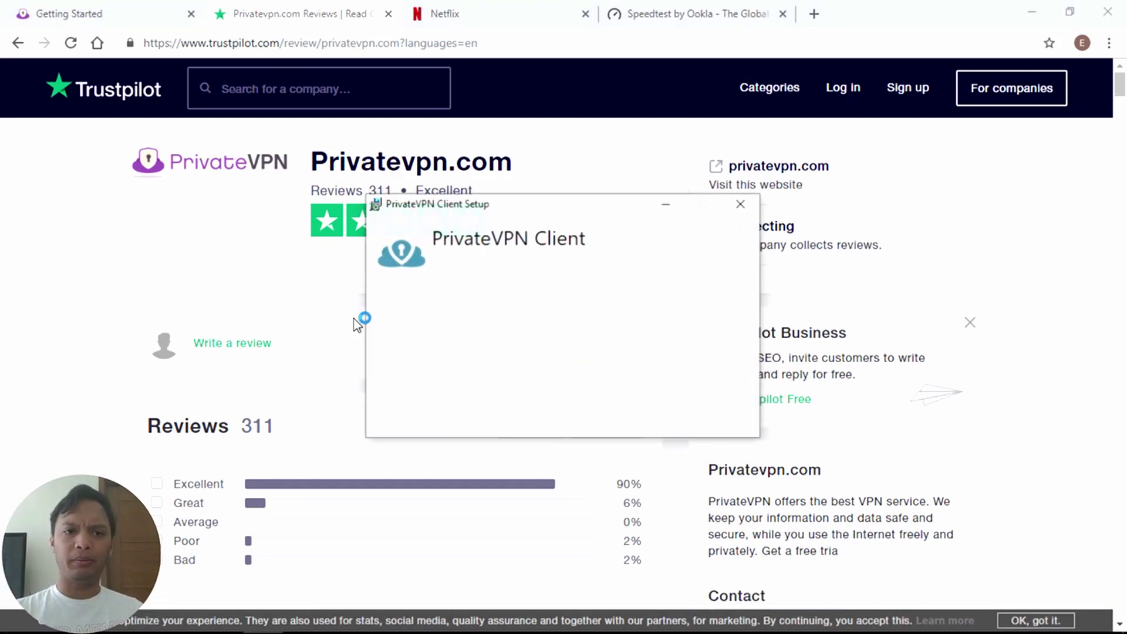
# Proceed with the PrivateVPN client setup and switch the client to its advanced view, repositioning the window on the desktop.
pyautogui.click(603, 398)
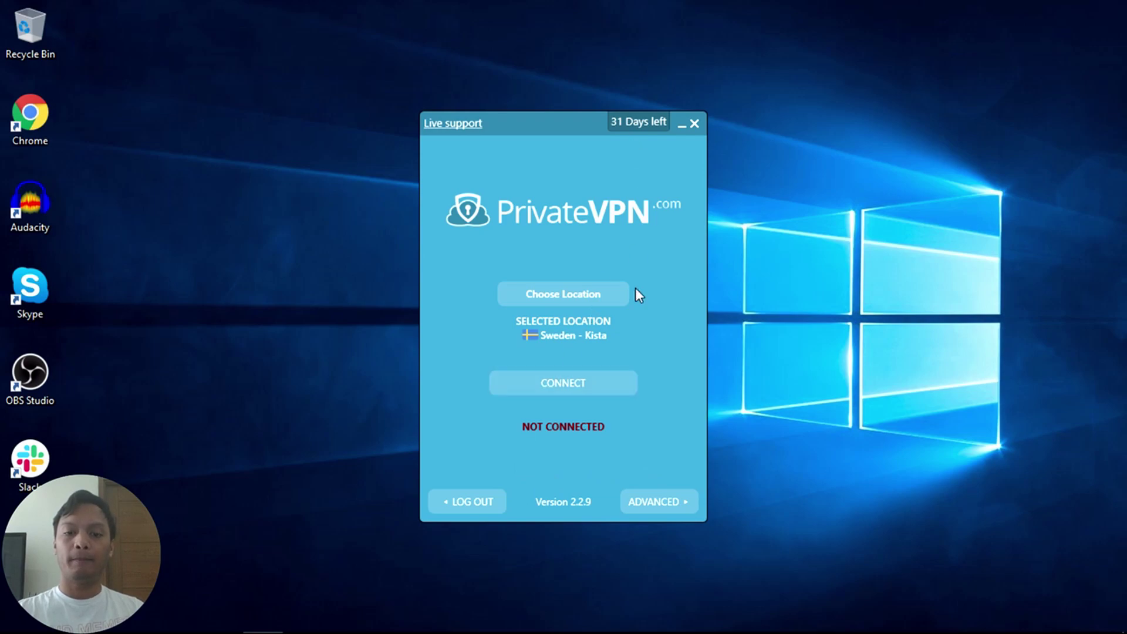
pyautogui.click(655, 514)
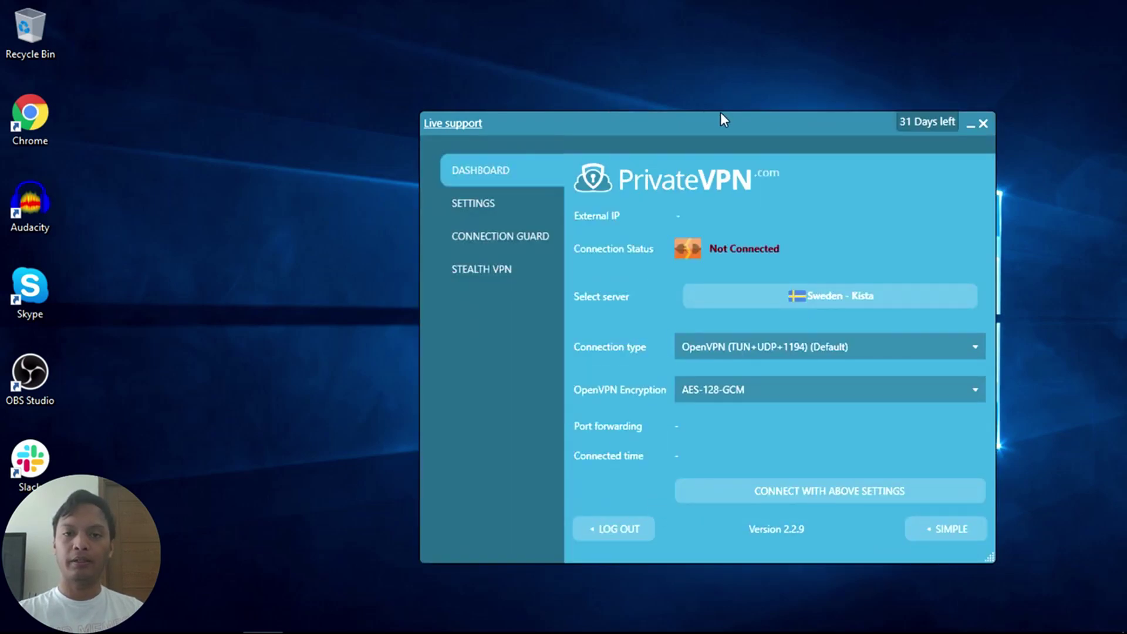
pyautogui.moveTo(715, 130); pyautogui.dragTo(581, 87)
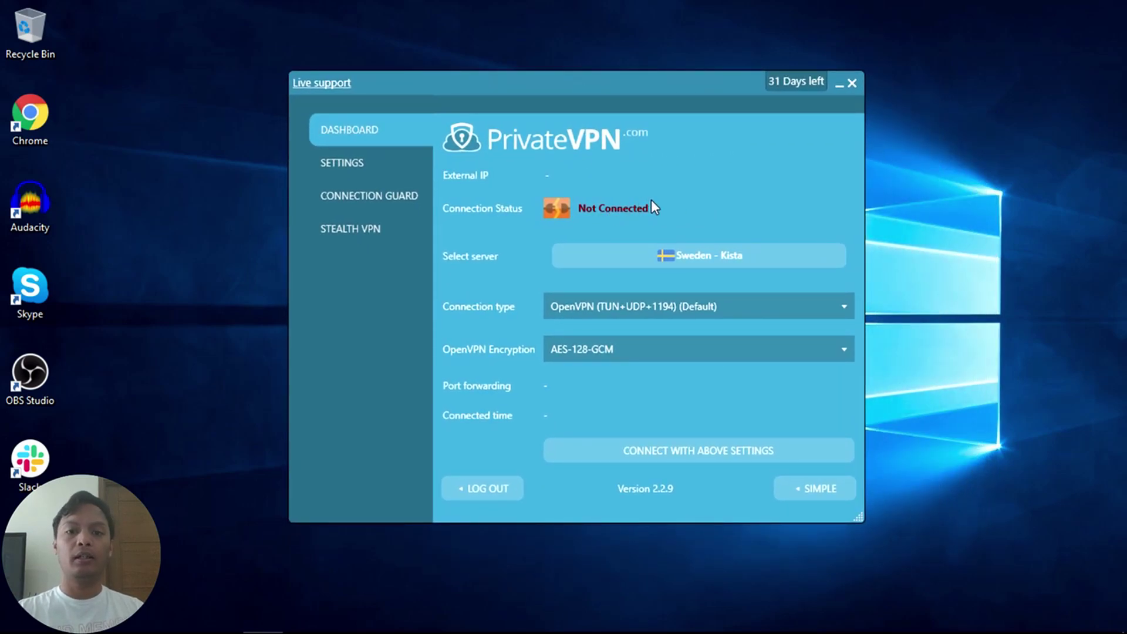
# Browse the server list by service and examine the server locations offered for Netflix.
pyautogui.click(604, 263)
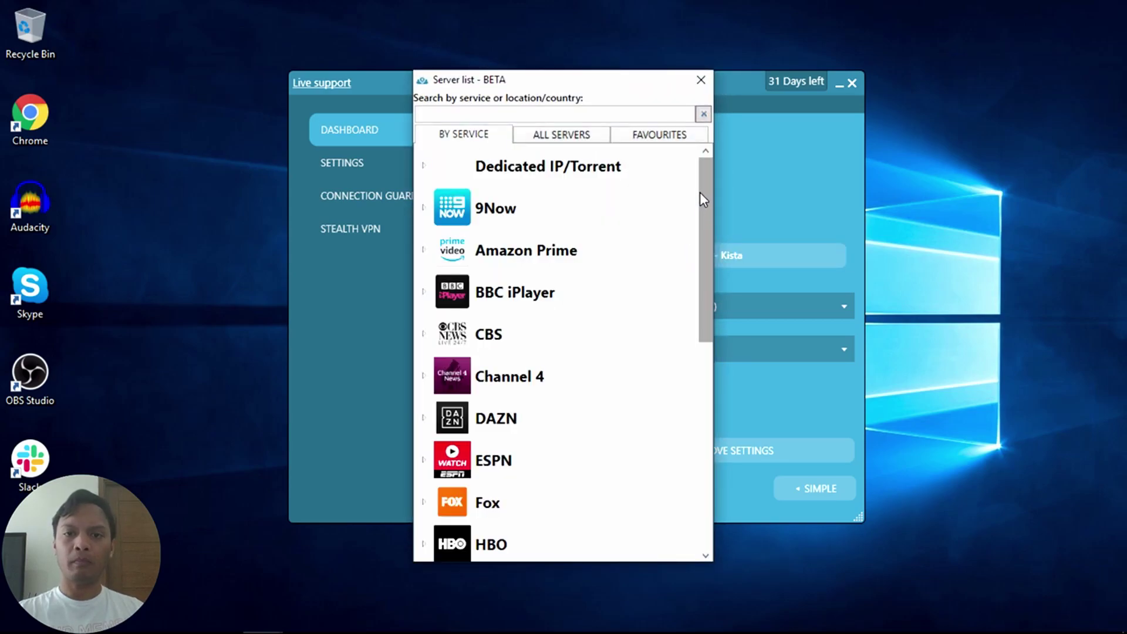
pyautogui.moveTo(707, 191); pyautogui.dragTo(727, 174)
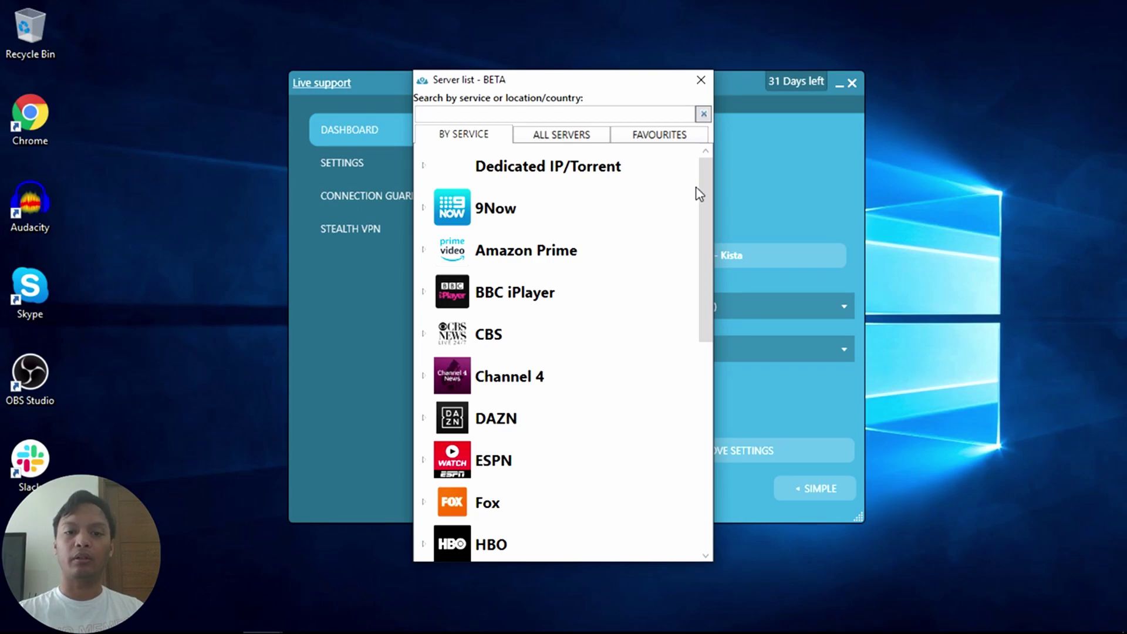
pyautogui.moveTo(704, 191); pyautogui.dragTo(709, 320)
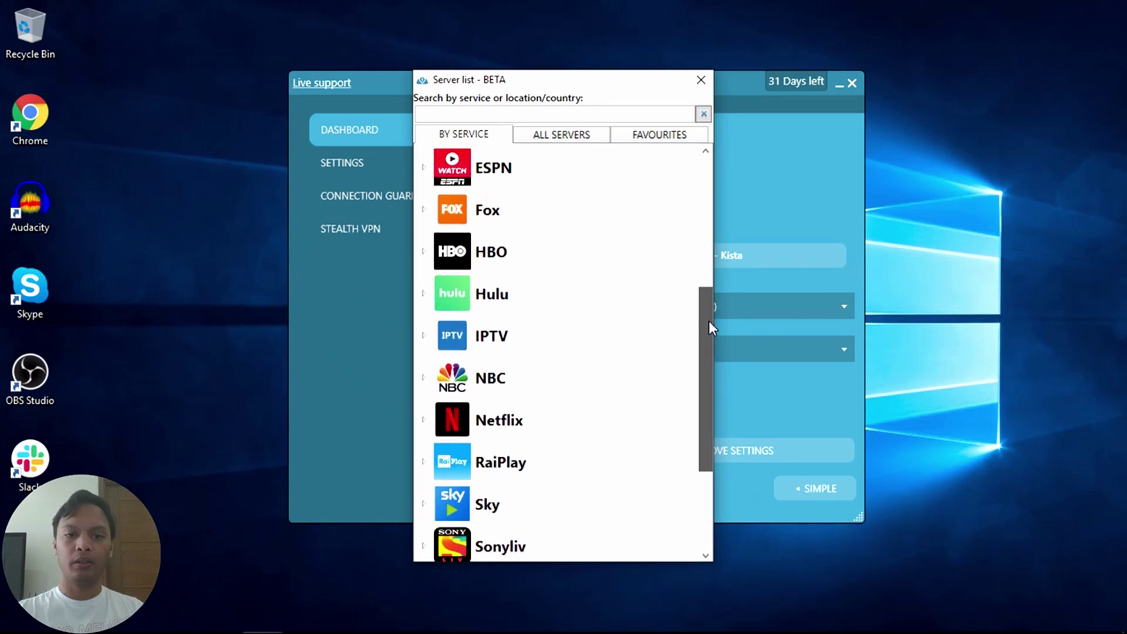
pyautogui.click(586, 419)
pyautogui.click(586, 419)
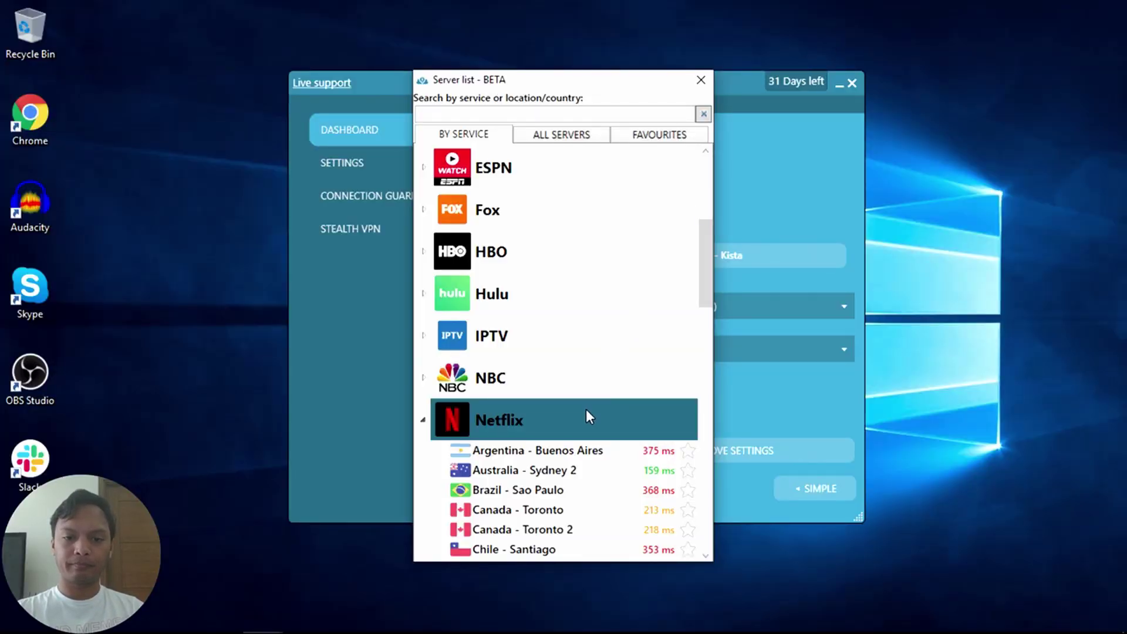
pyautogui.moveTo(702, 290); pyautogui.dragTo(743, 315)
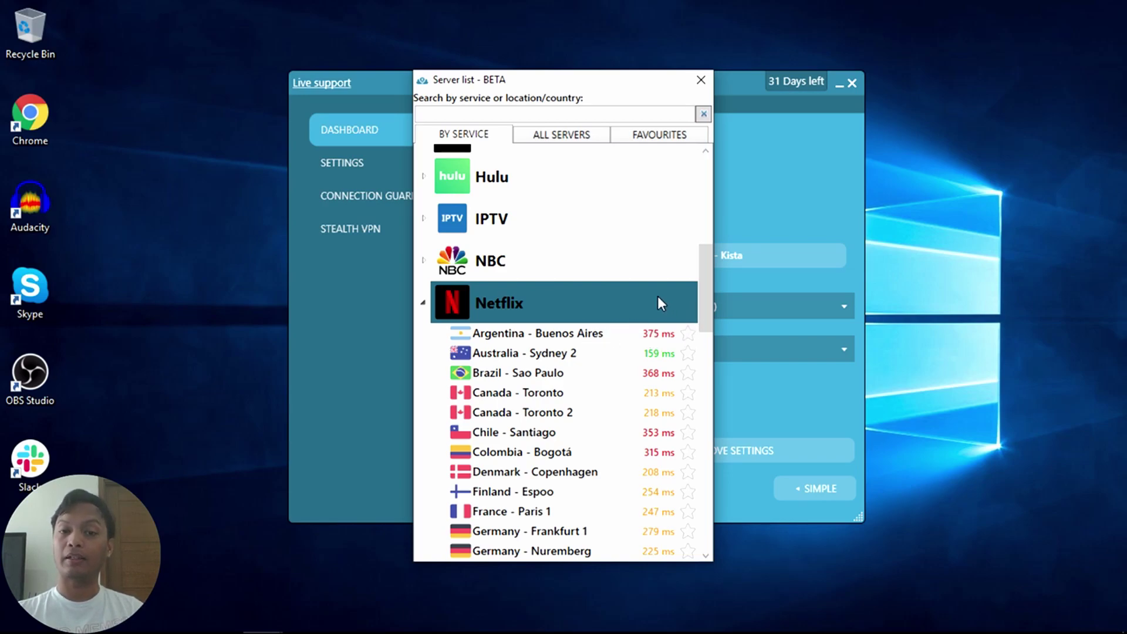
pyautogui.click(424, 302)
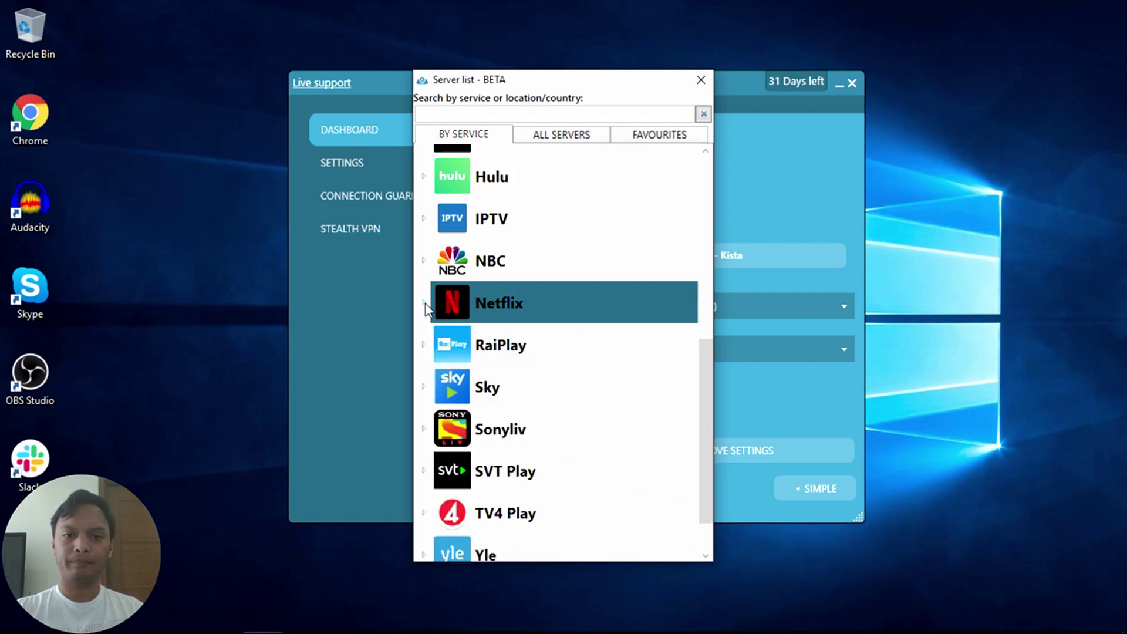
# View the list of all servers and the favourites, and close the server list without changing the server.
pyautogui.click(572, 137)
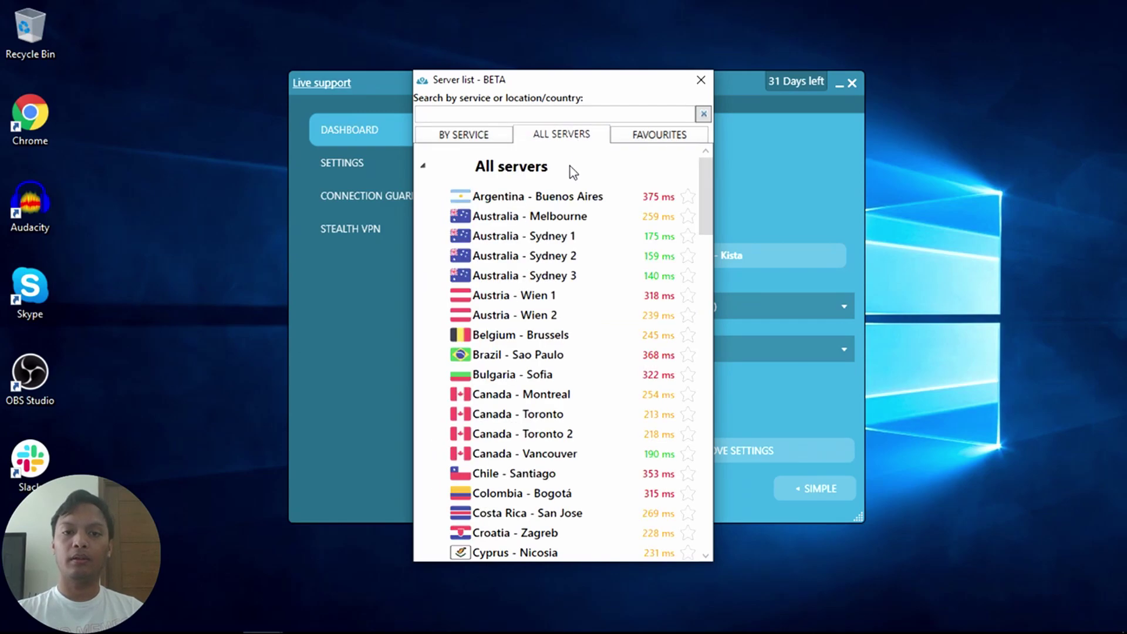
pyautogui.moveTo(706, 178); pyautogui.dragTo(748, 161)
pyautogui.click(691, 141)
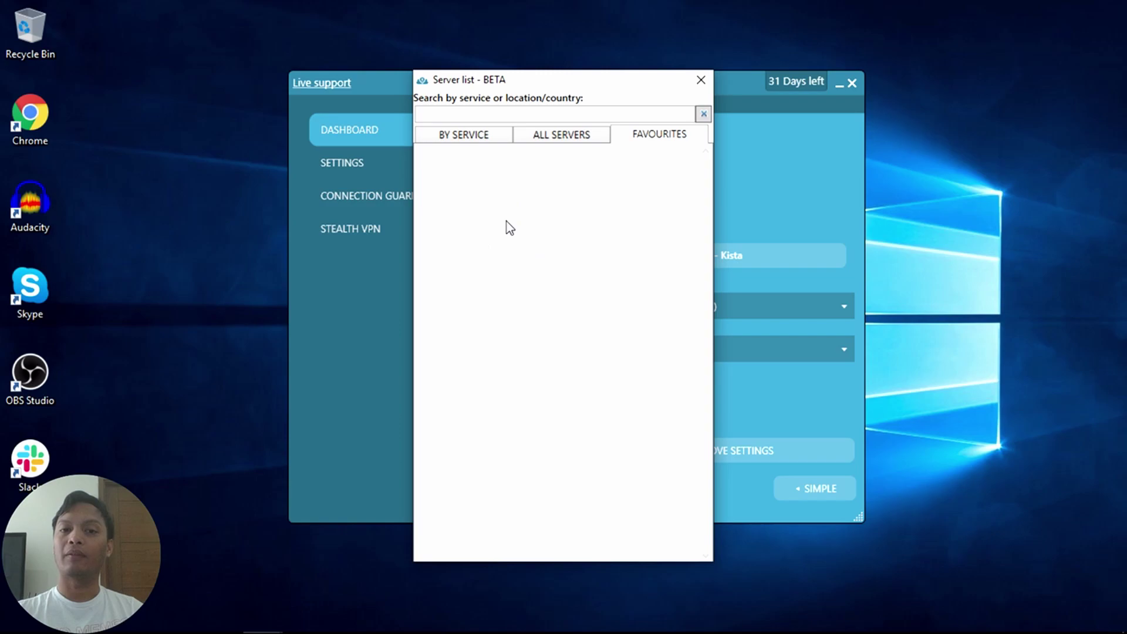
pyautogui.click(467, 136)
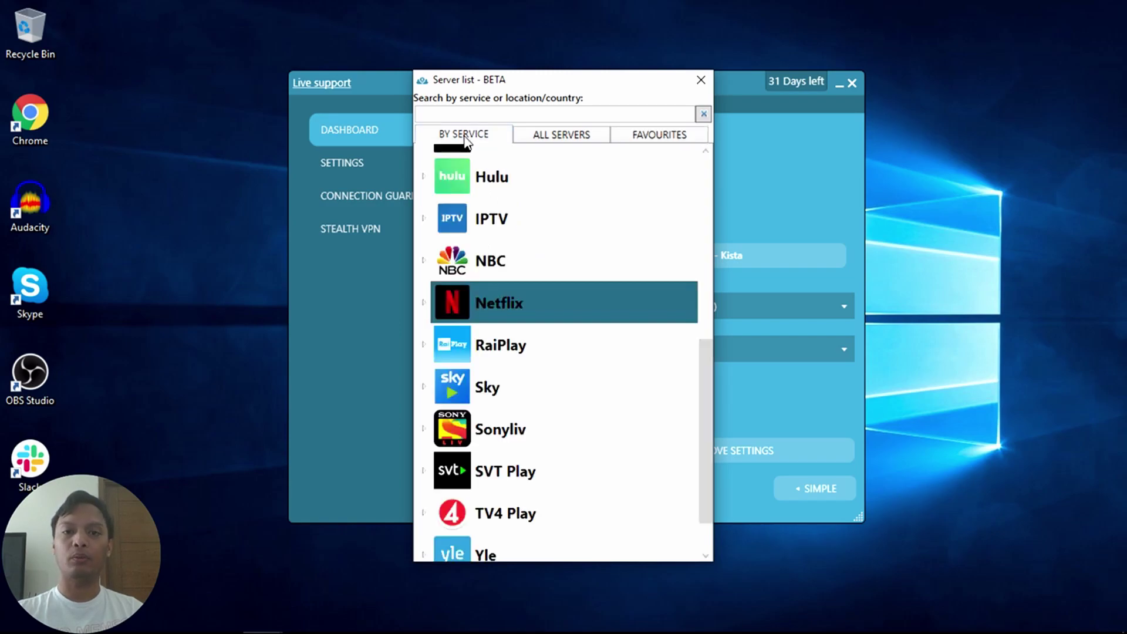
pyautogui.click(701, 81)
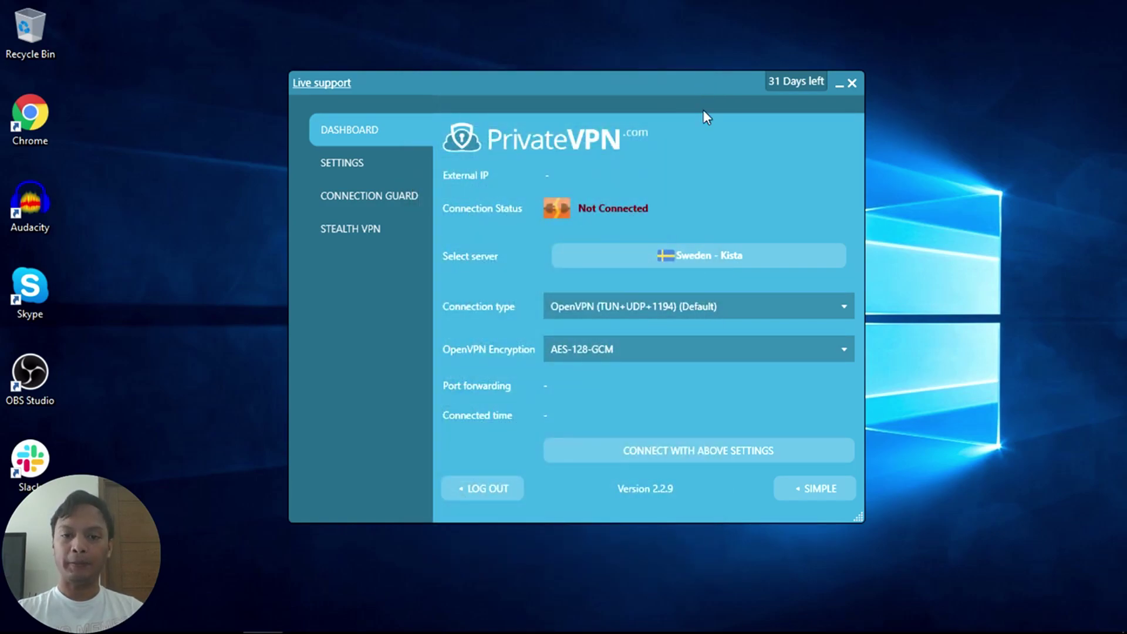
# View the available connection types on the dashboard without changing the selection.
pyautogui.click(692, 306)
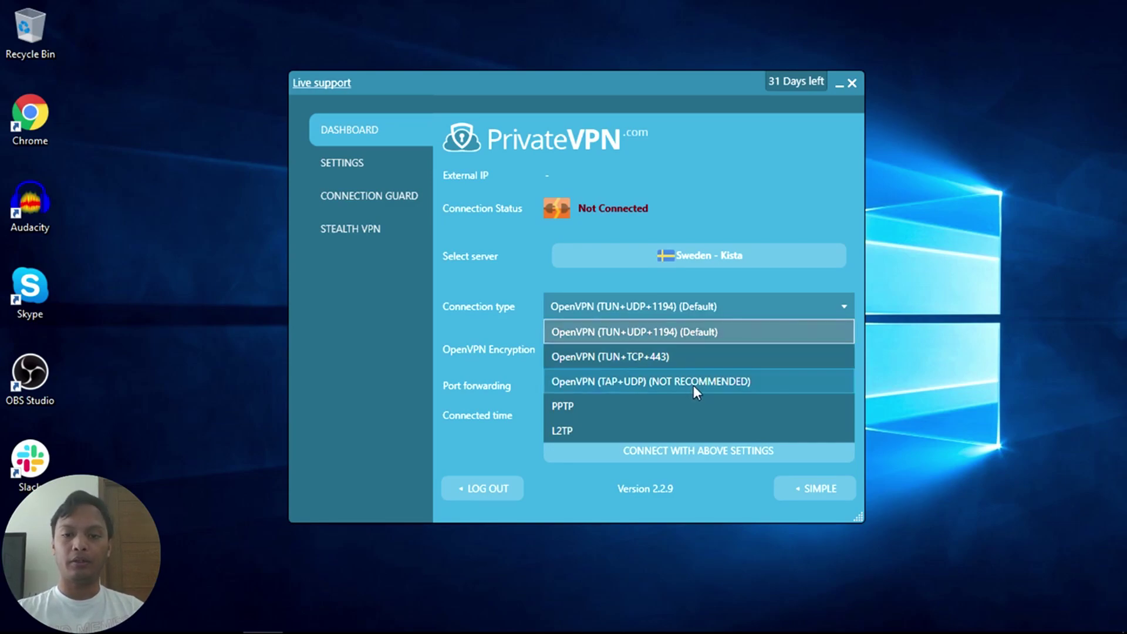
pyautogui.click(773, 189)
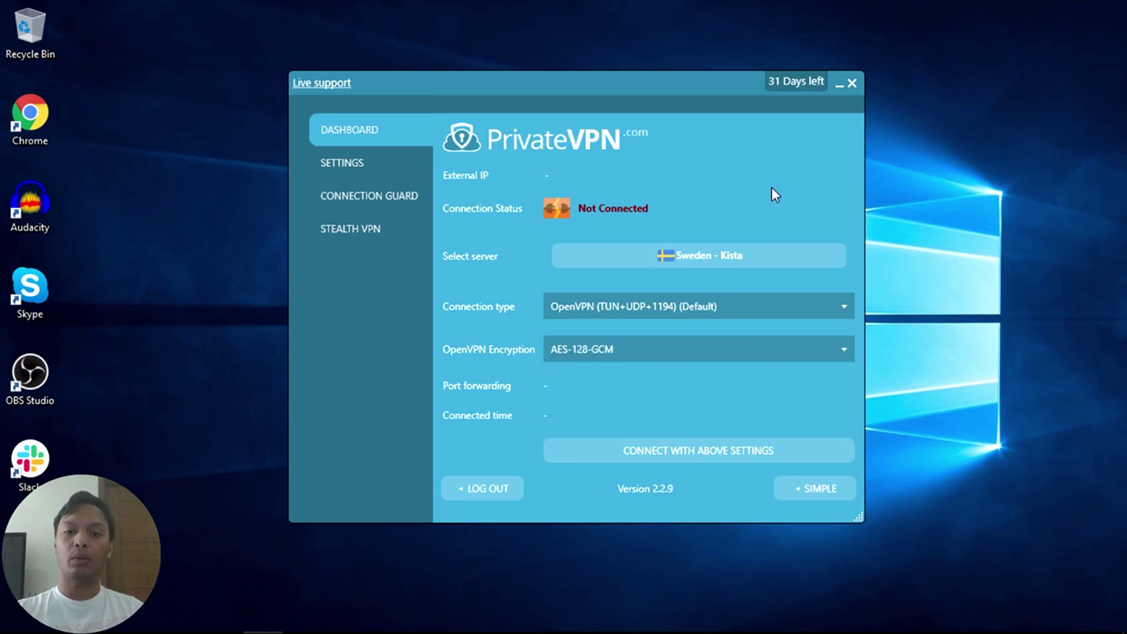
# Try AES-256-CBC as the OpenVPN encryption and set it back to AES-128-GCM.
pyautogui.click(700, 352)
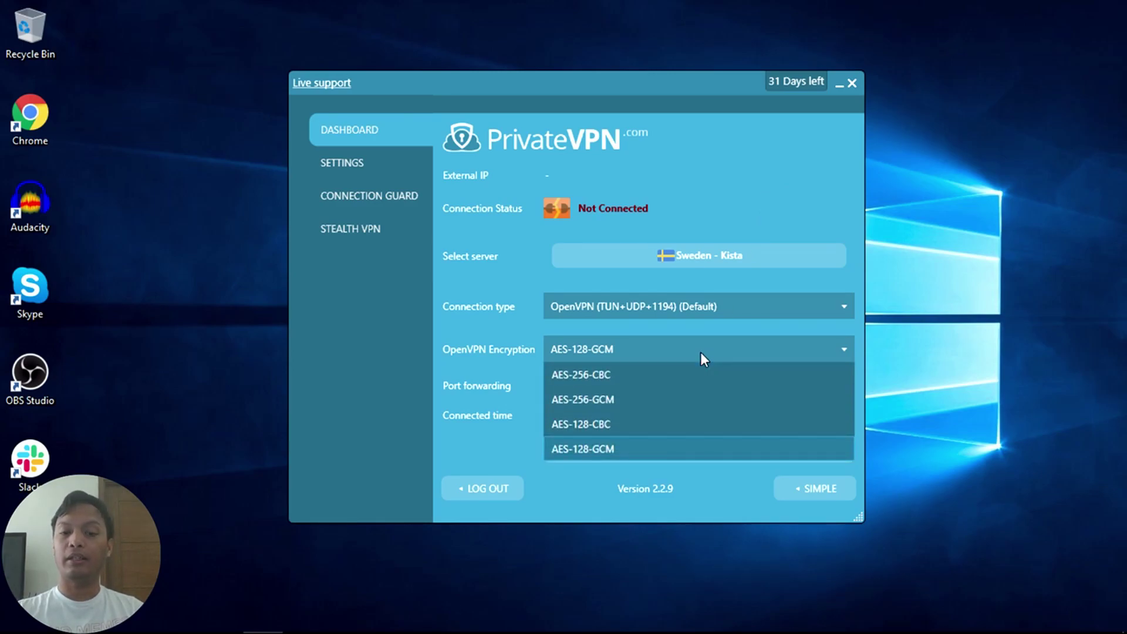
pyautogui.click(684, 384)
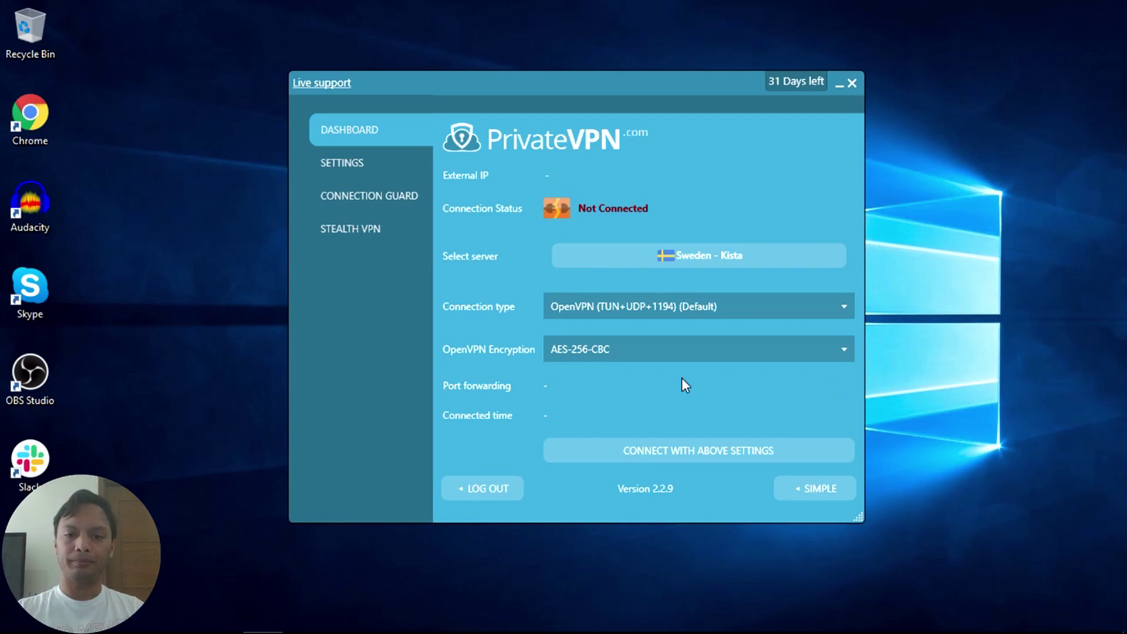
pyautogui.click(687, 354)
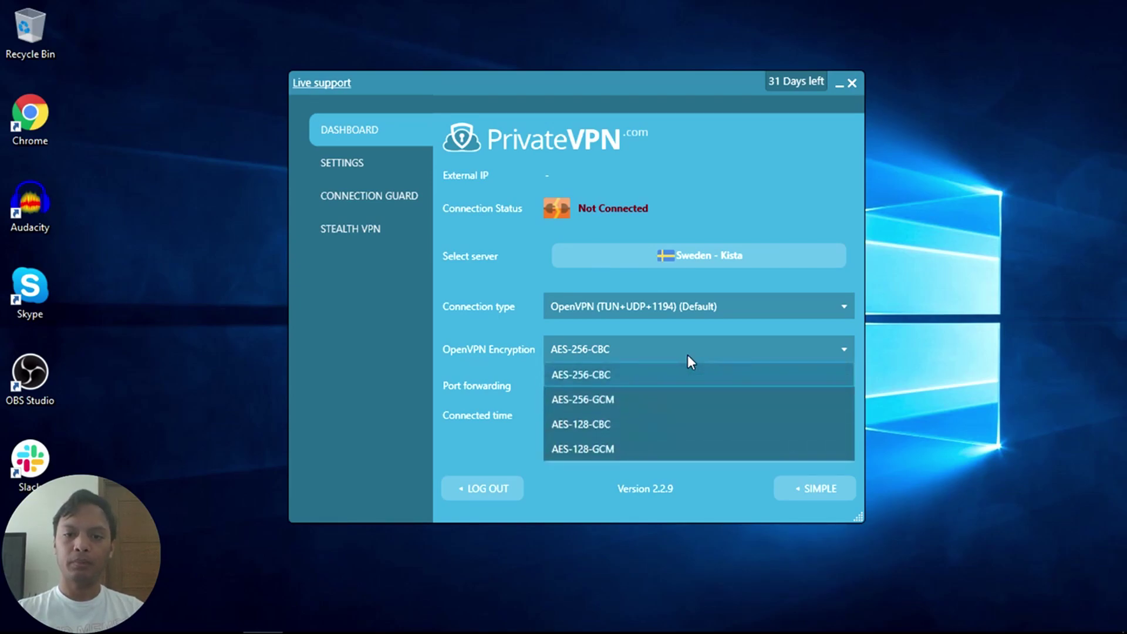
pyautogui.click(641, 449)
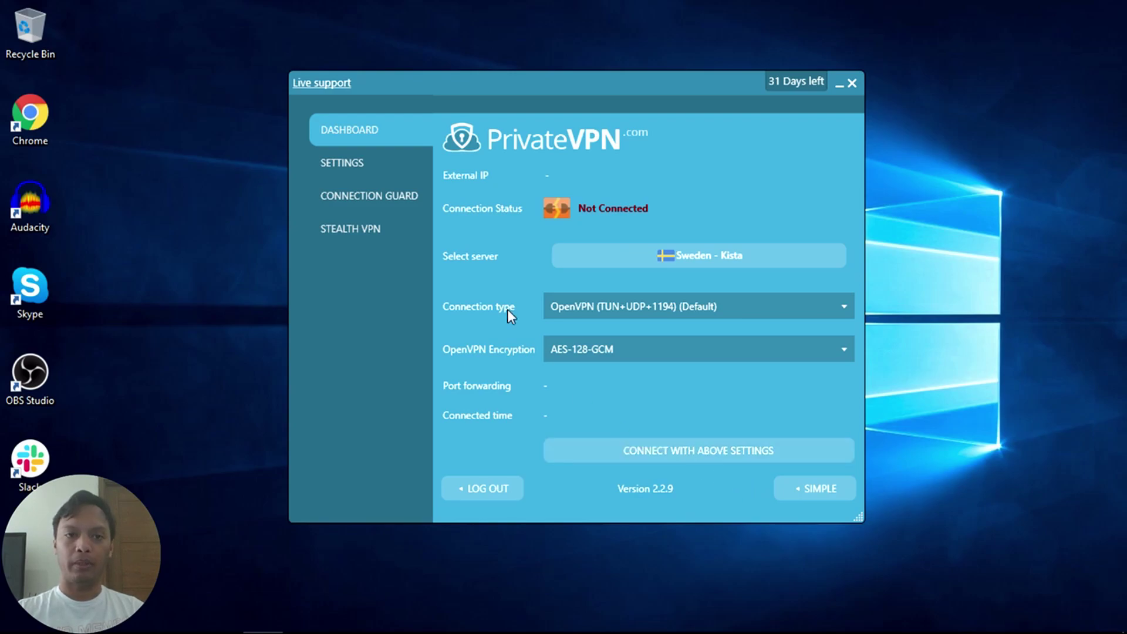
# Turn off Windows notifications in the client settings and check the language options, keeping English.
pyautogui.click(342, 159)
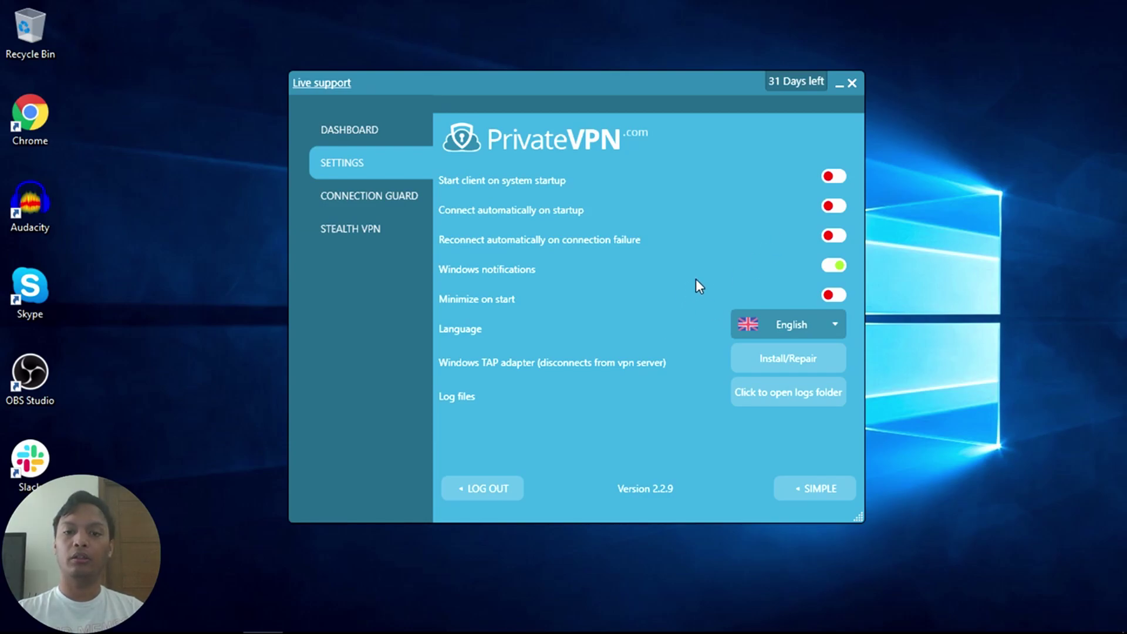
pyautogui.click(834, 264)
pyautogui.click(789, 324)
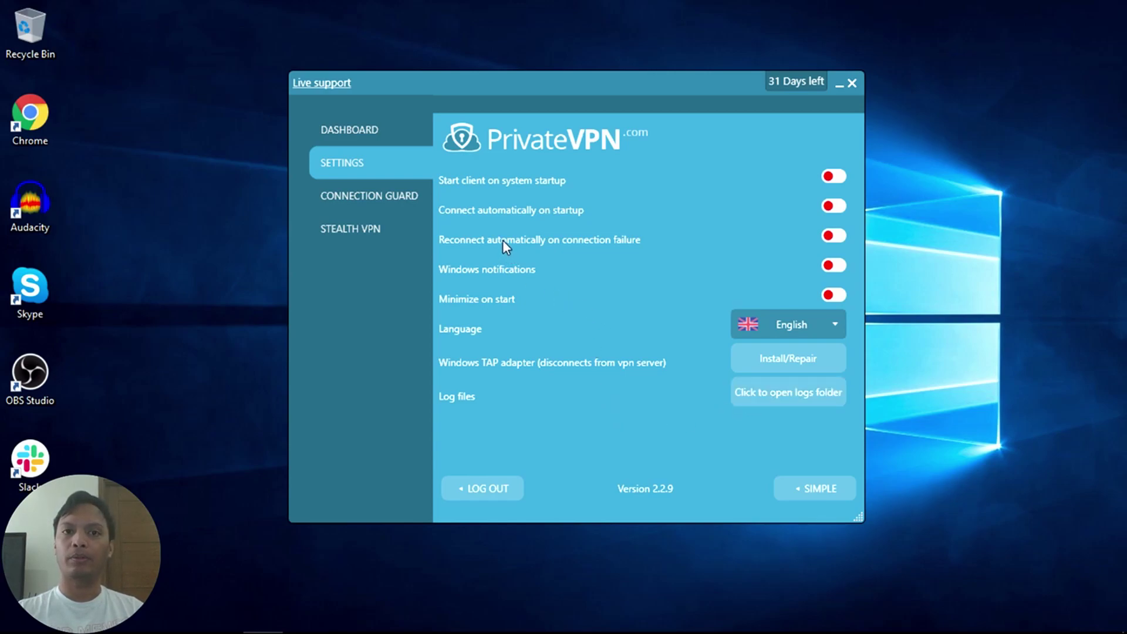
# Review the Connection Guard and Stealth VPN settings without changing them.
pyautogui.click(404, 194)
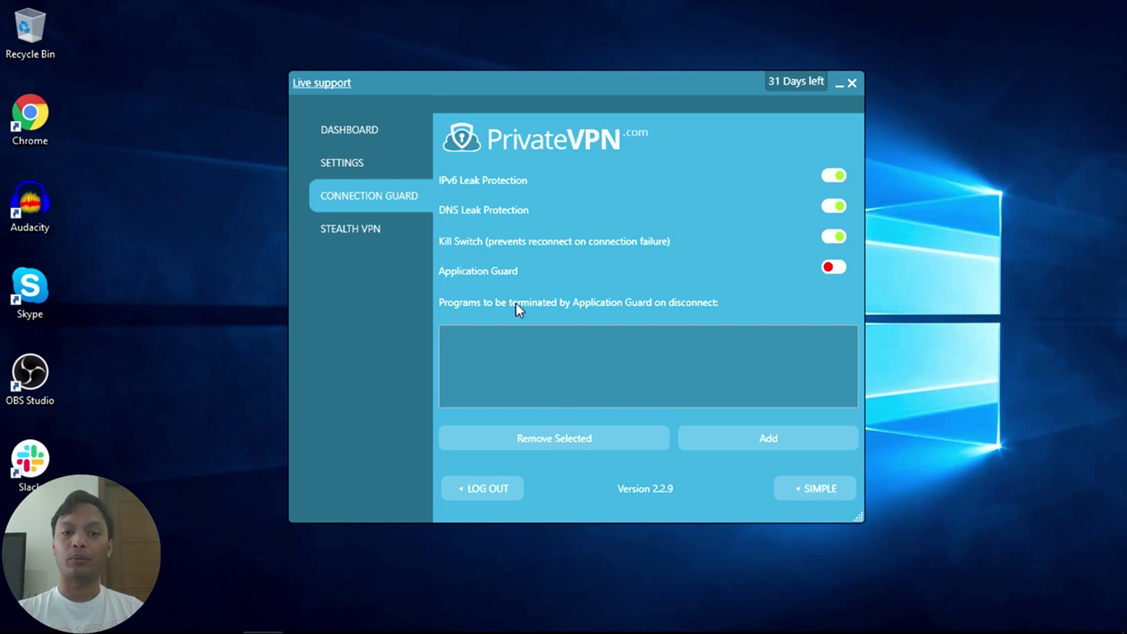
pyautogui.click(397, 230)
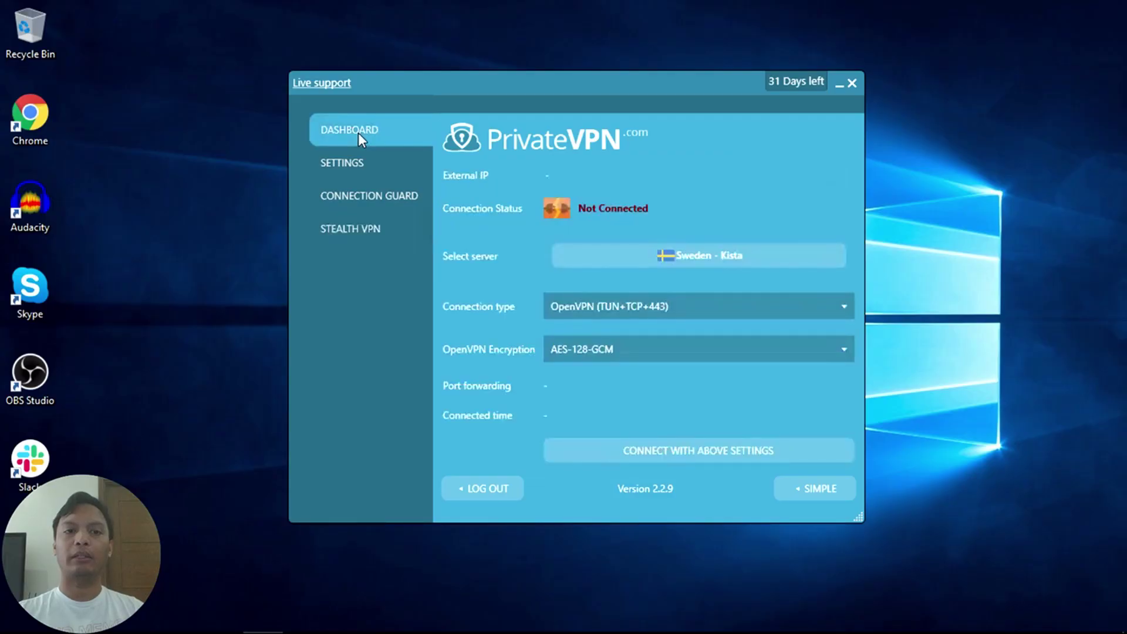
# Connect to the Sweden - Kista server with the current settings and switch the client to its simple view.
pyautogui.click(653, 451)
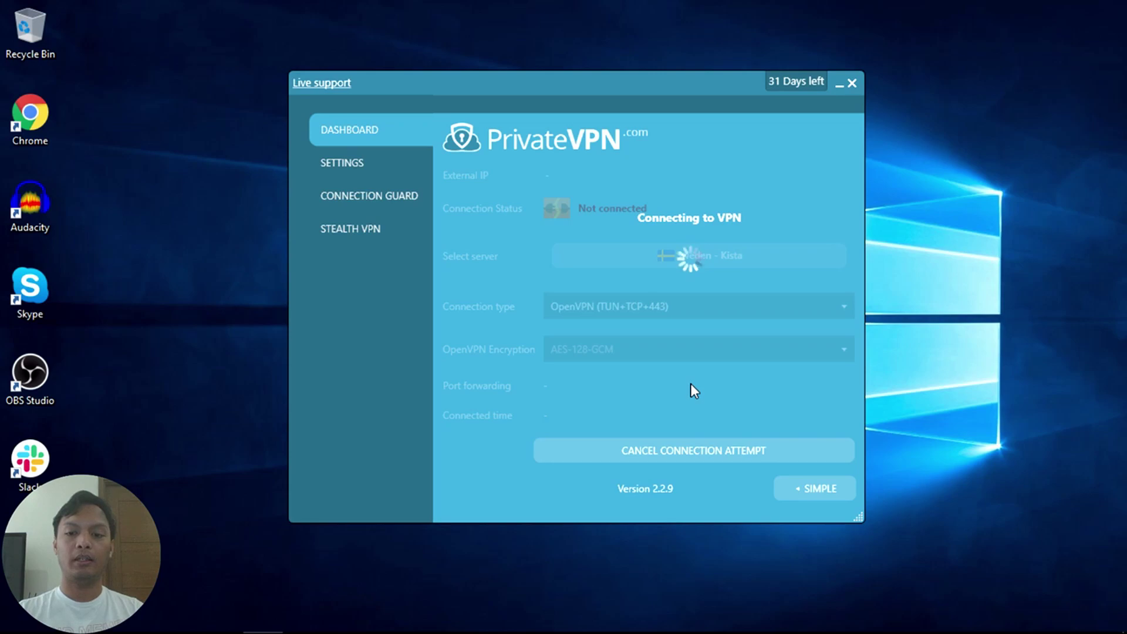
pyautogui.click(793, 489)
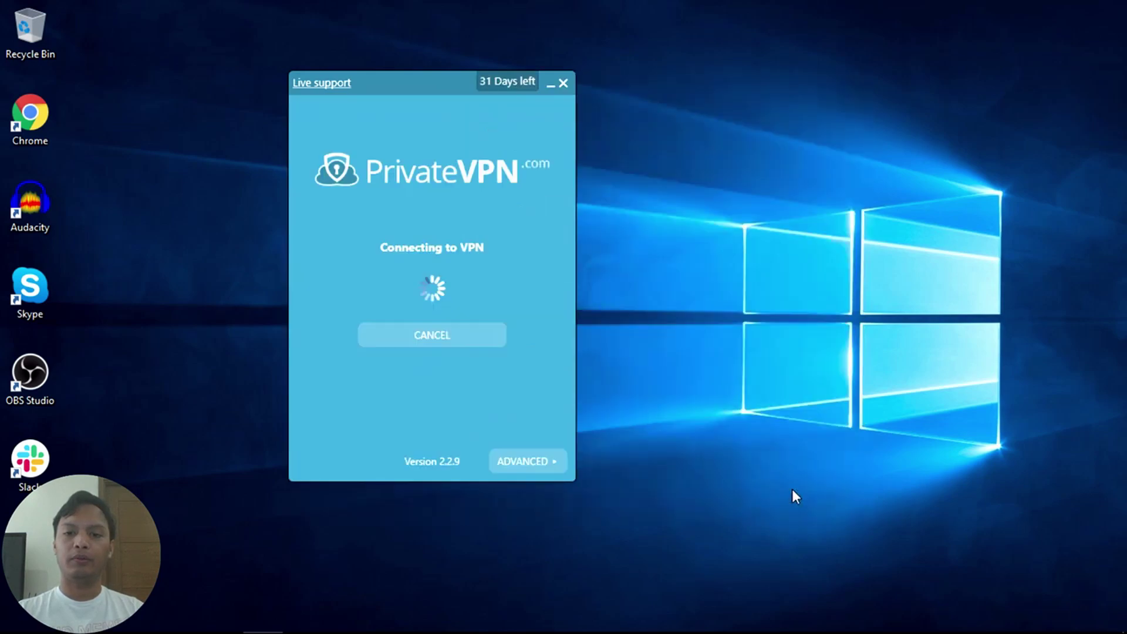
pyautogui.moveTo(393, 80); pyautogui.dragTo(551, 102)
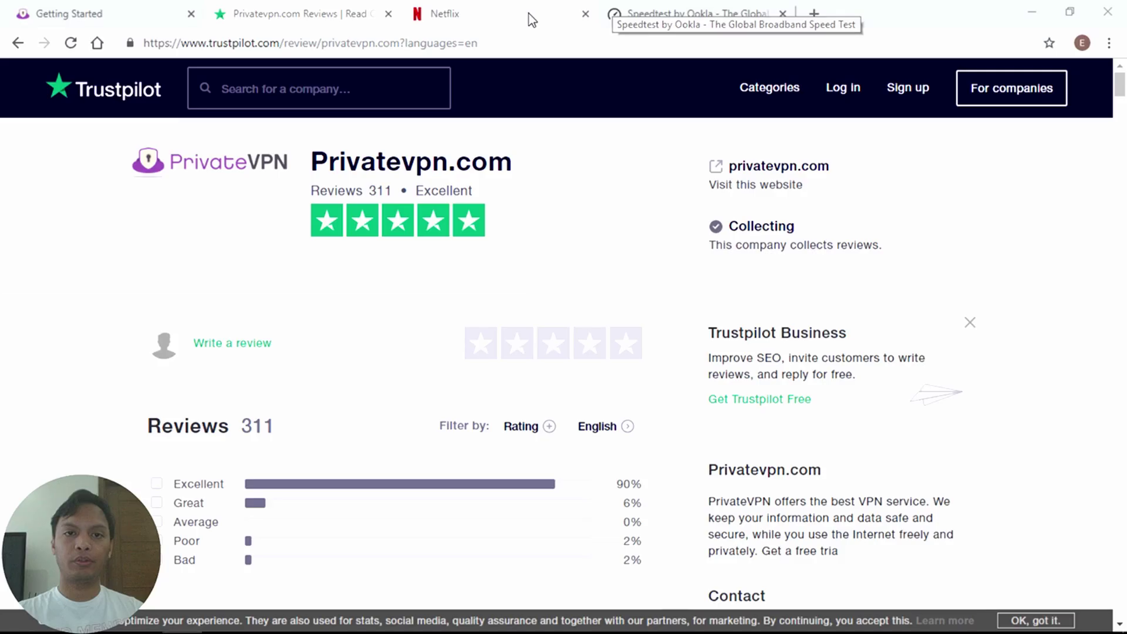
# Switch to Netflix in the browser, open the main viewer profile and play Lucifer from My List.
pyautogui.click(530, 13)
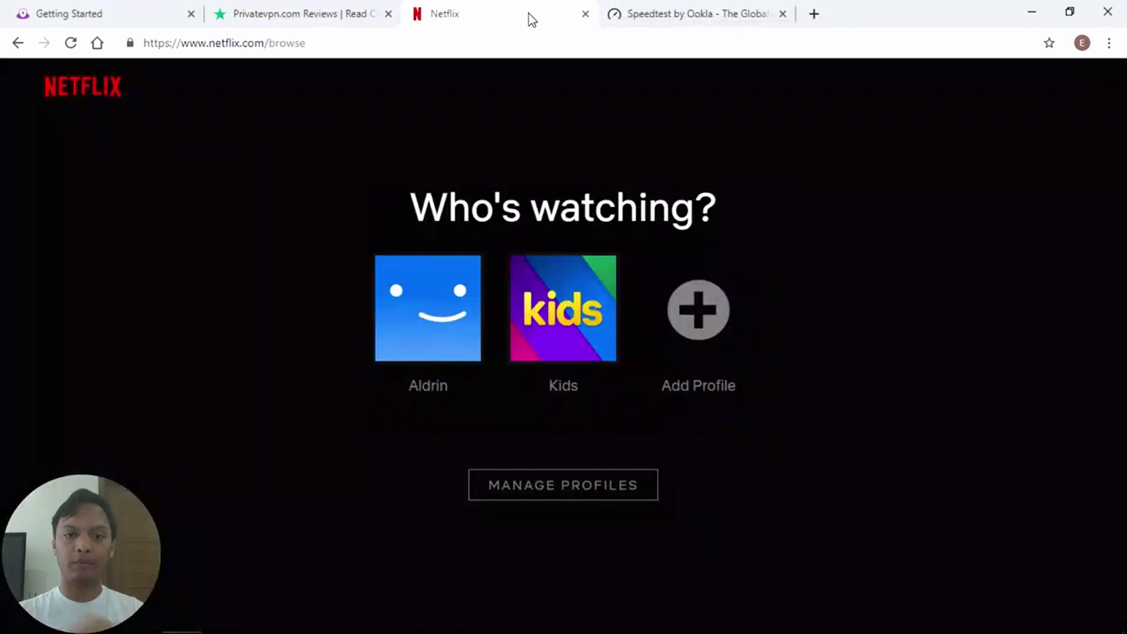
pyautogui.click(436, 292)
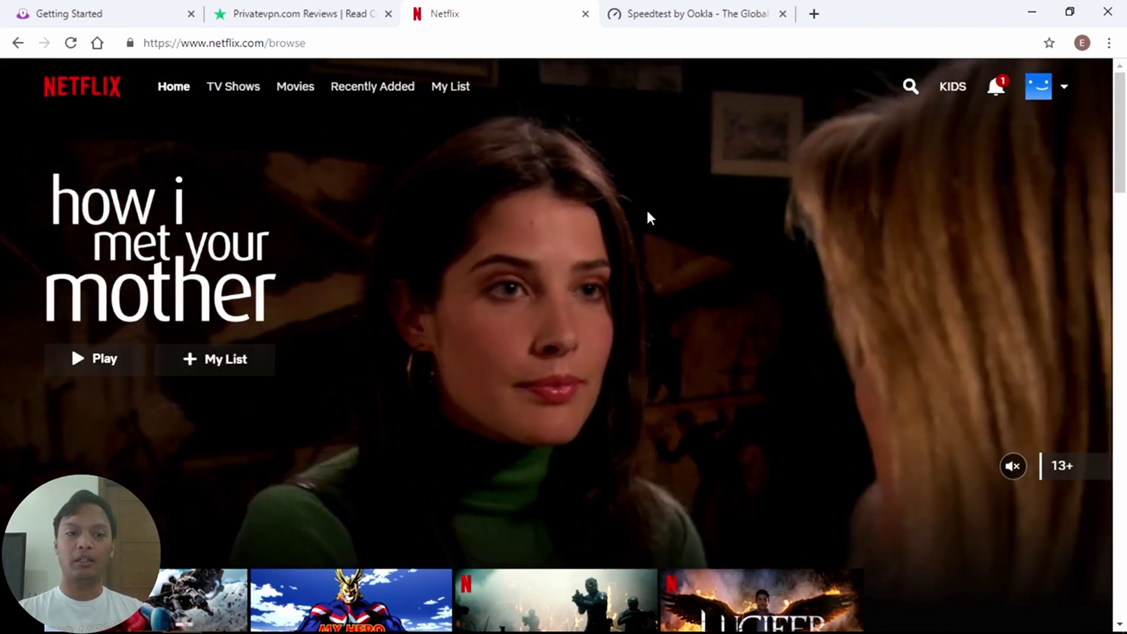
pyautogui.moveTo(1123, 156); pyautogui.dragTo(1124, 211)
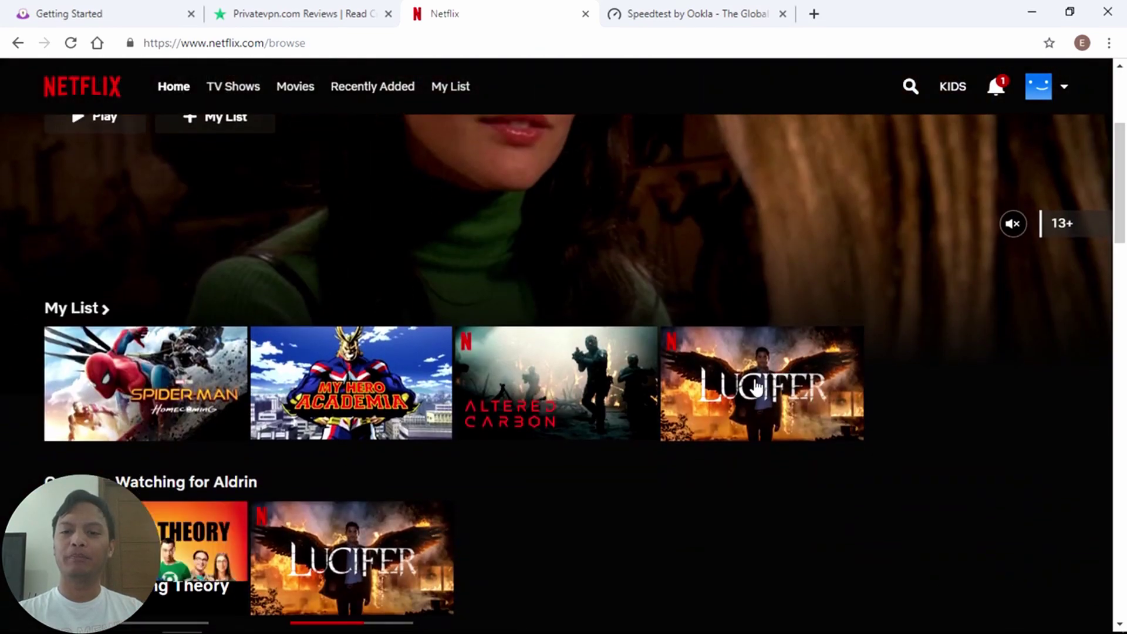
pyautogui.click(755, 385)
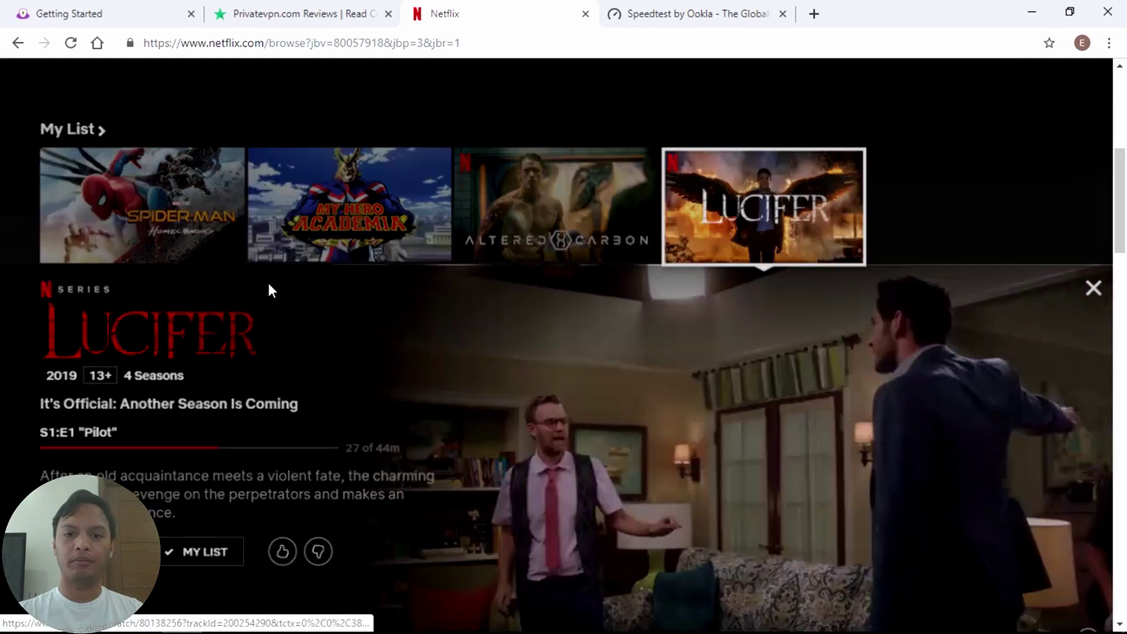
pyautogui.click(268, 284)
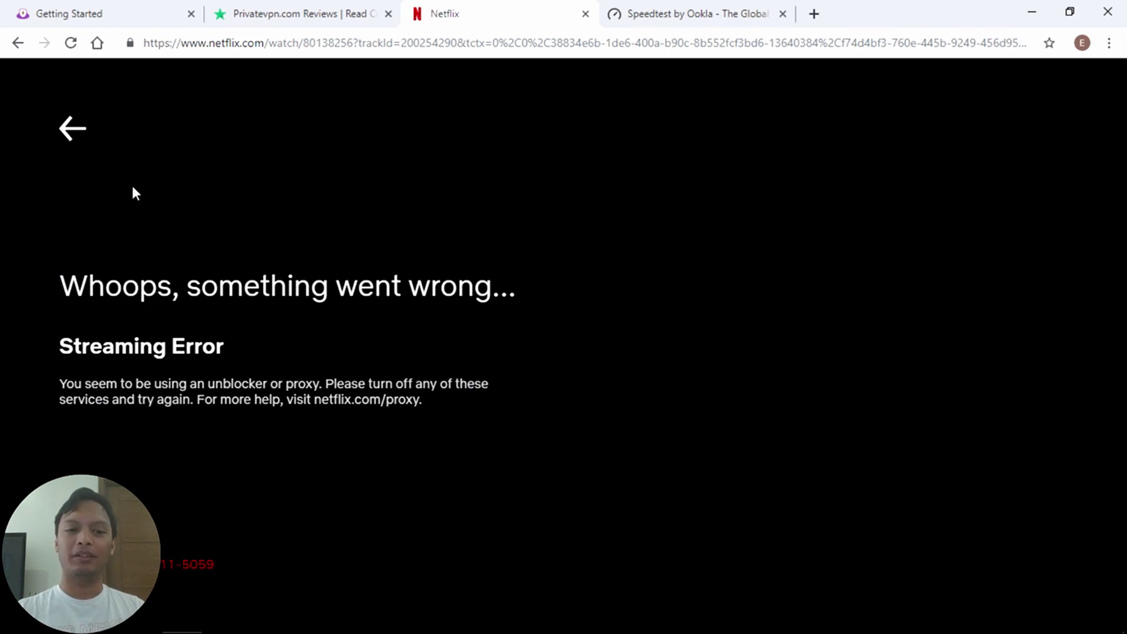
# Switch the VPN connection to Canada - Toronto 2 from the Netflix server group and reload the Lucifer episode in the browser.
pyautogui.hotkey('alt', 'Tab')
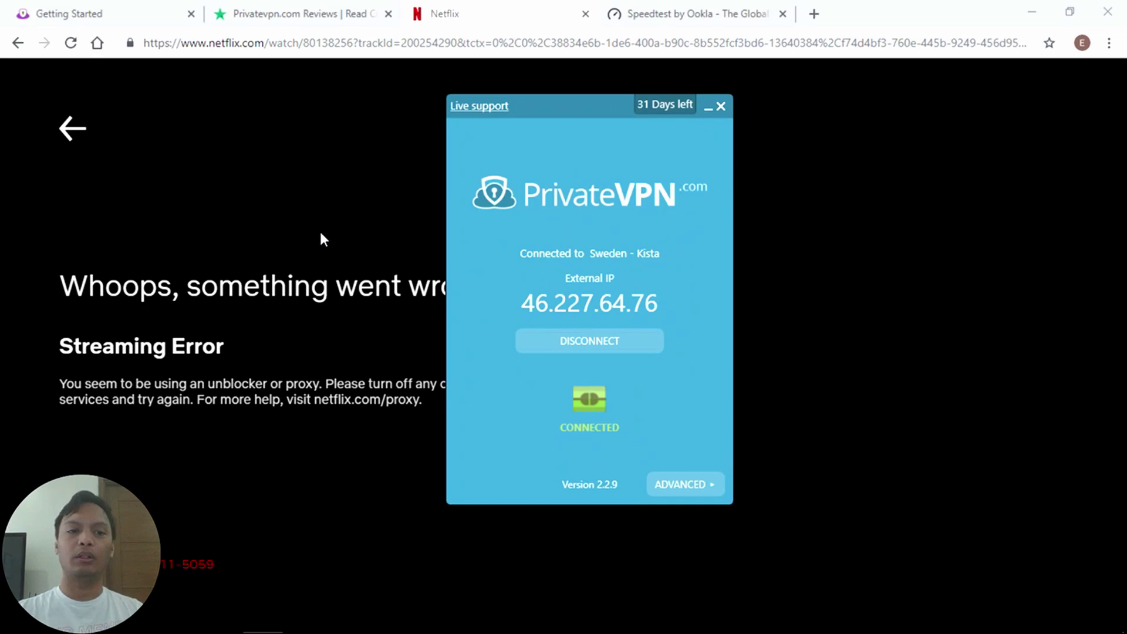
pyautogui.click(553, 347)
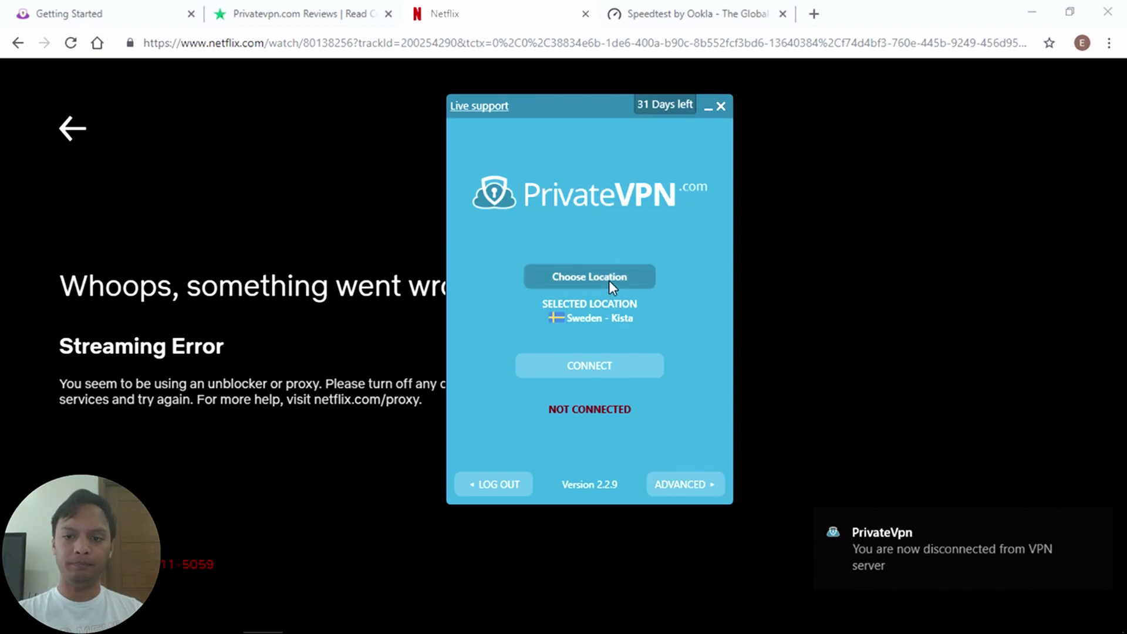
pyautogui.click(578, 276)
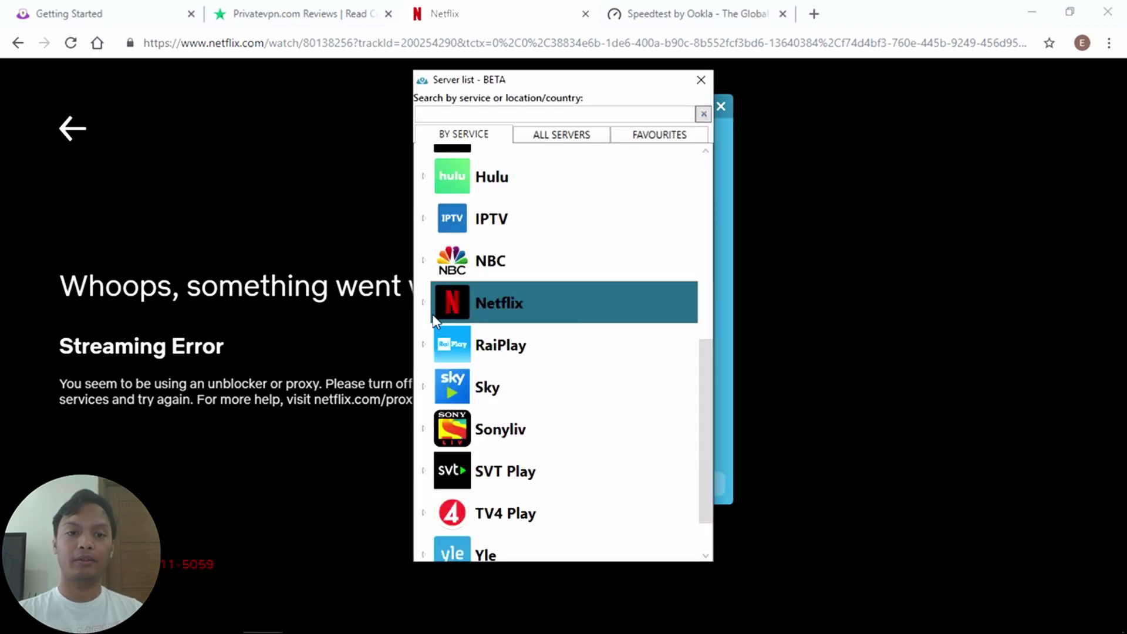
pyautogui.doubleClick(558, 303)
pyautogui.moveTo(704, 275); pyautogui.dragTo(711, 306)
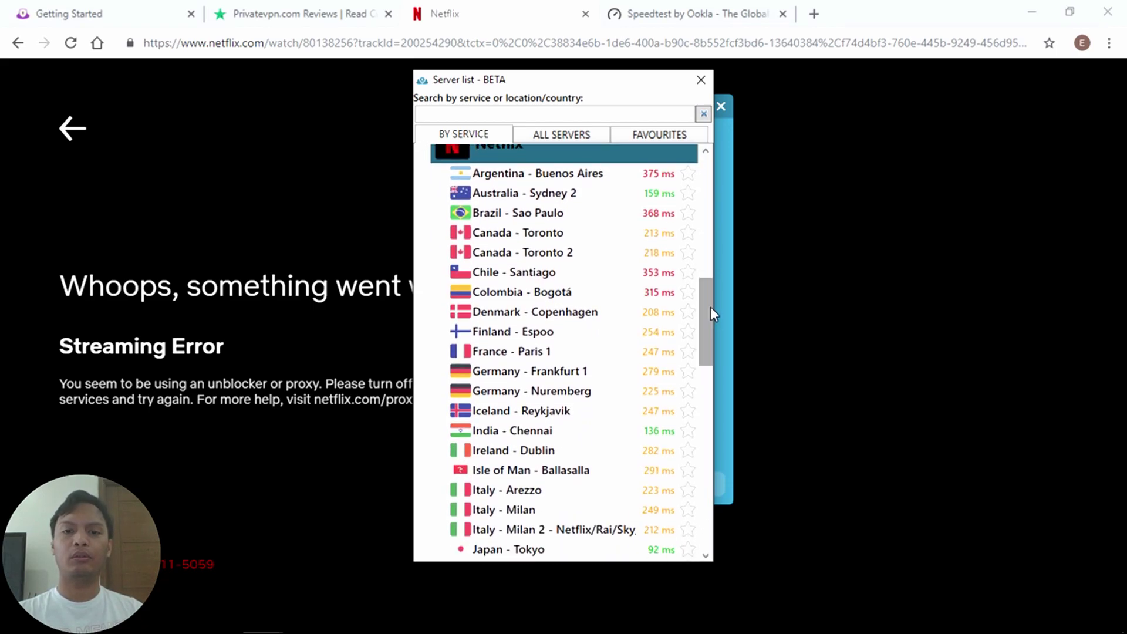
pyautogui.doubleClick(628, 234)
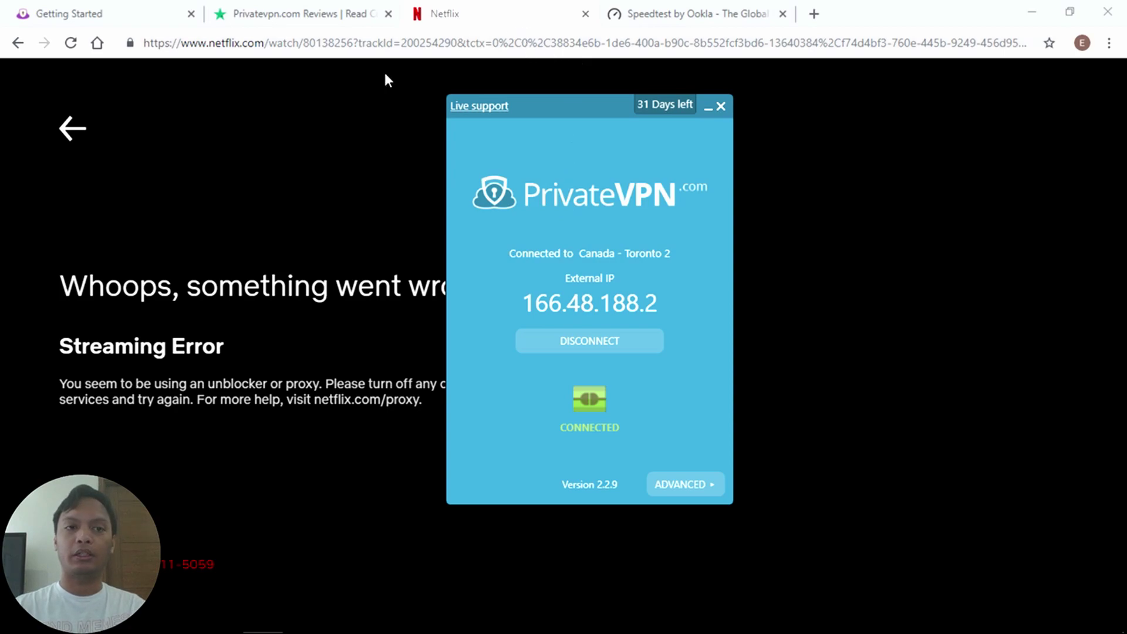
pyautogui.click(70, 43)
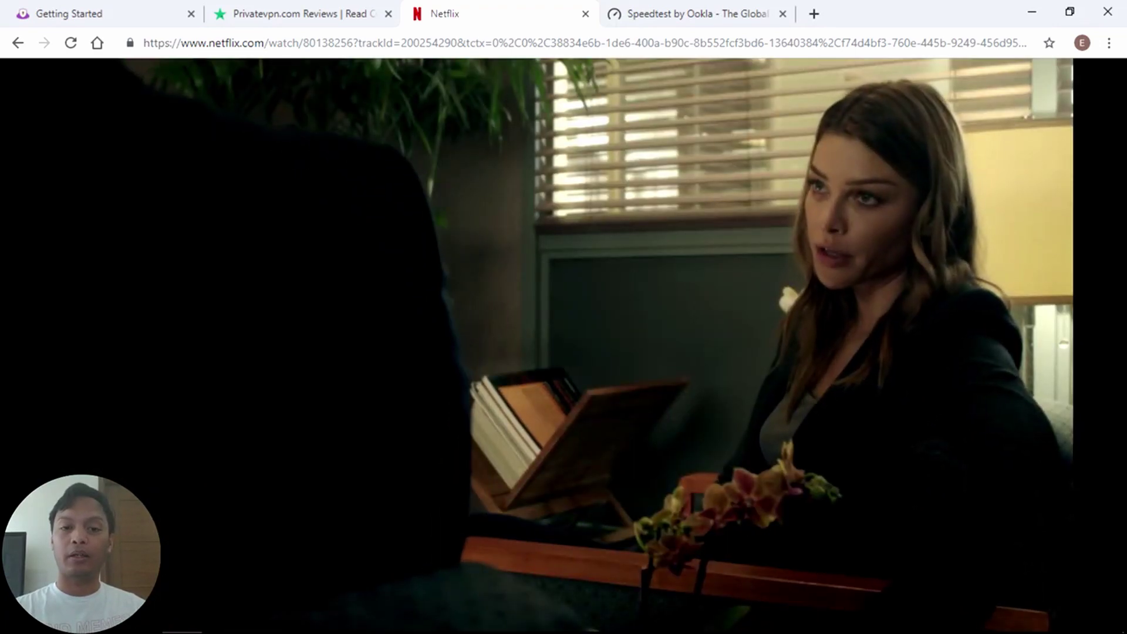
# Return to PrivateVPN and change the connection to USA - Los Angeles from the Netflix server group.
pyautogui.hotkey('alt', 'Tab')
pyautogui.hotkey('alt', 'Tab')
pyautogui.hotkey('alt', 'Tab')
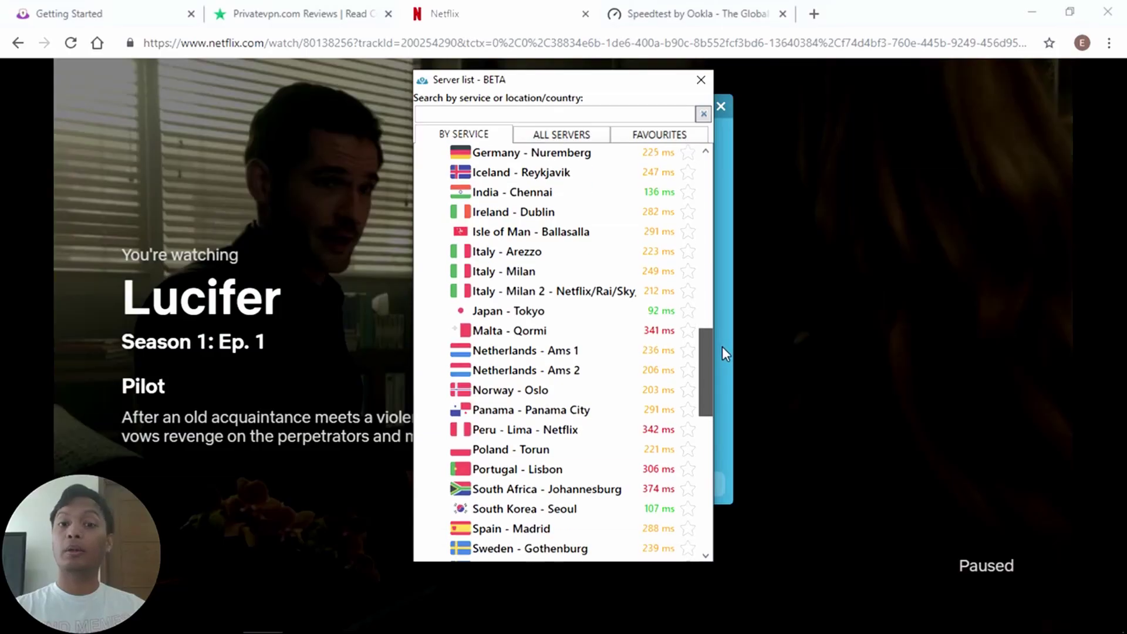
pyautogui.moveTo(722, 346); pyautogui.dragTo(732, 430)
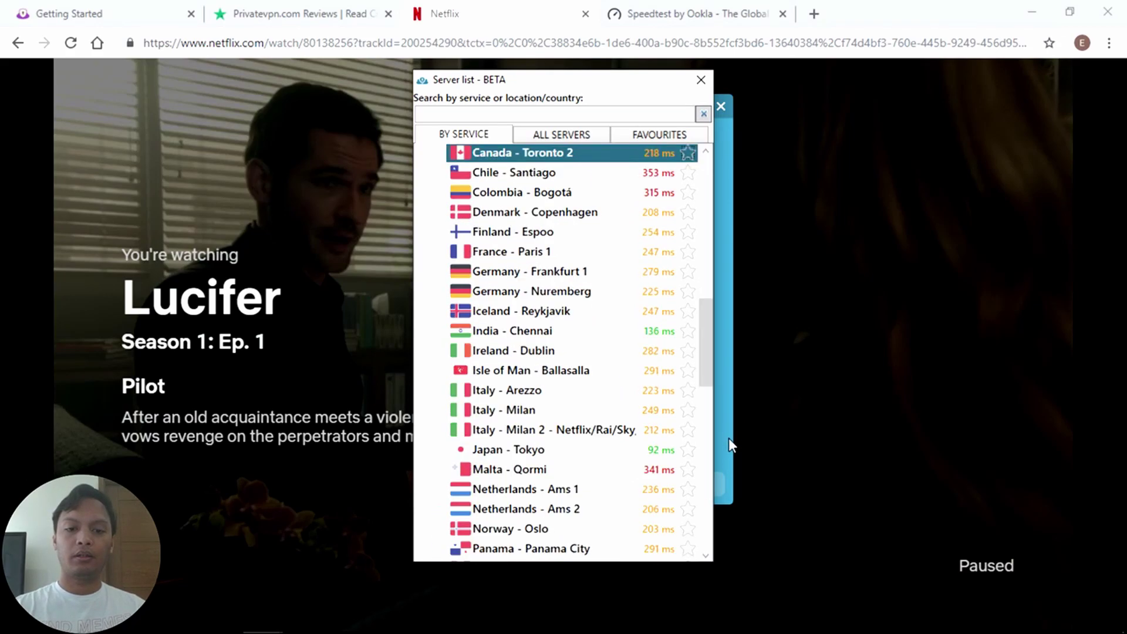
pyautogui.click(722, 348)
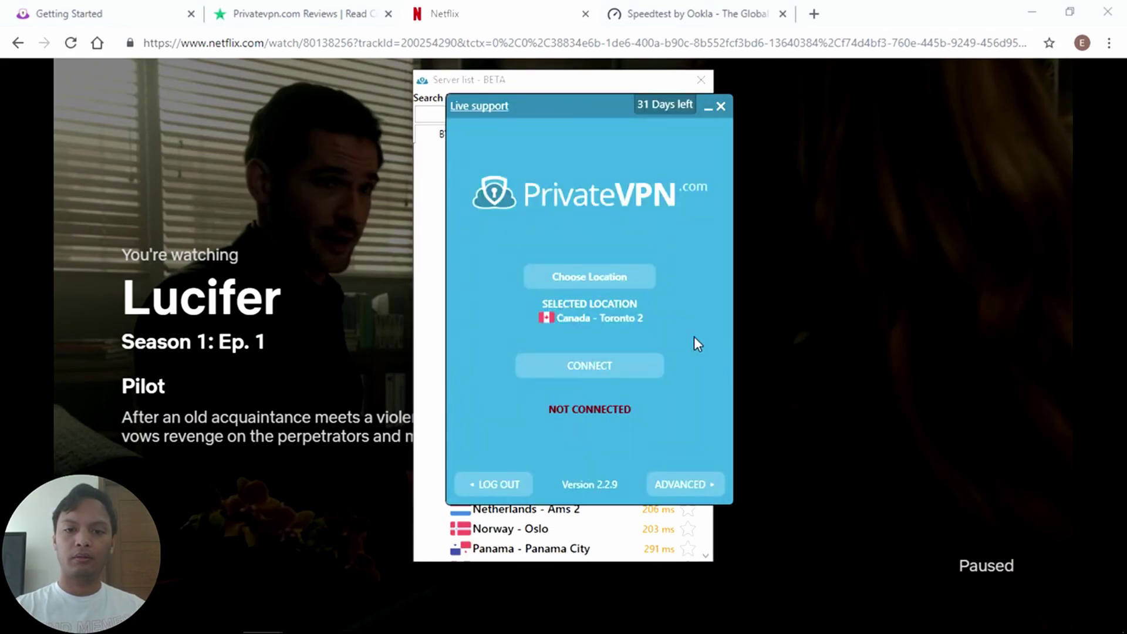
pyautogui.click(433, 385)
pyautogui.moveTo(705, 321); pyautogui.dragTo(723, 443)
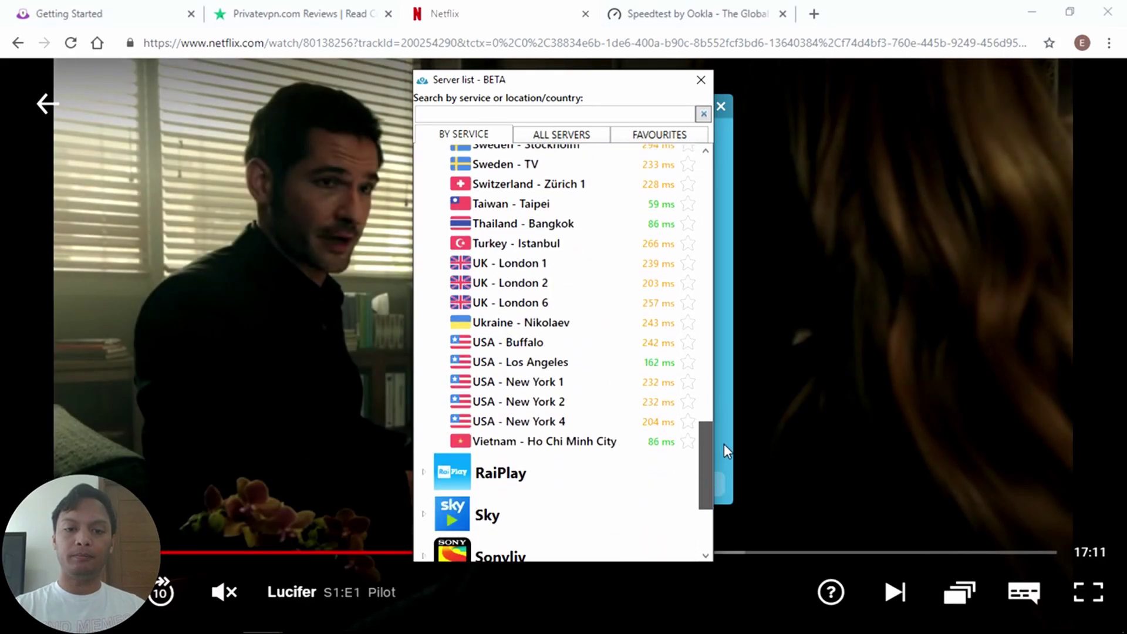
pyautogui.doubleClick(524, 367)
pyautogui.click(524, 366)
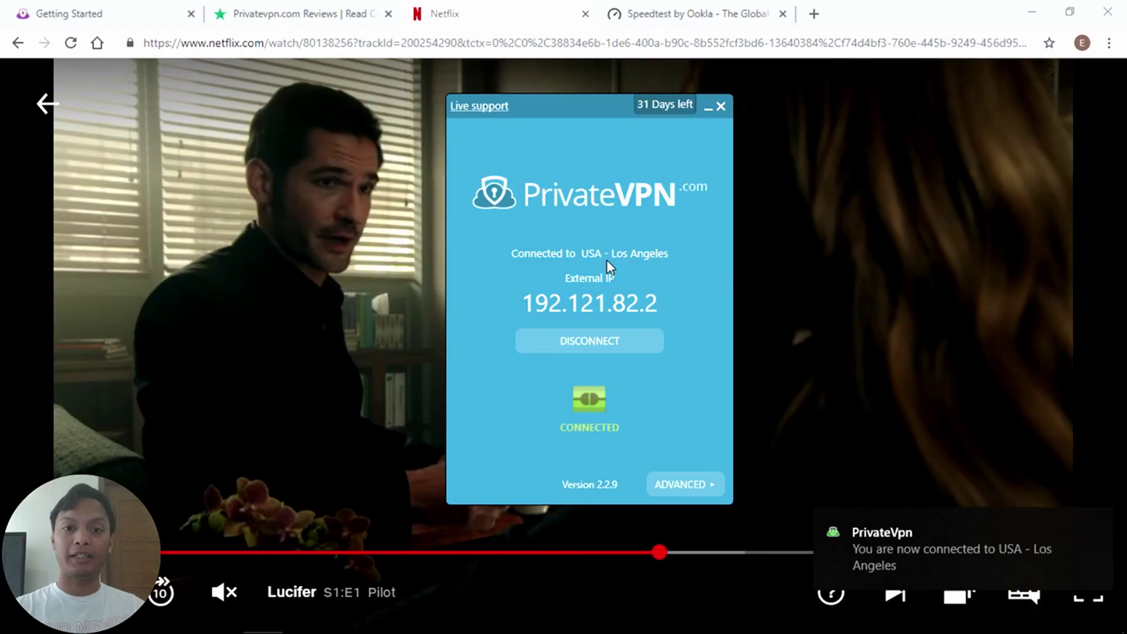
# Reload the Lucifer episode on Netflix over the Los Angeles connection and pause it after checking playback.
pyautogui.click(70, 43)
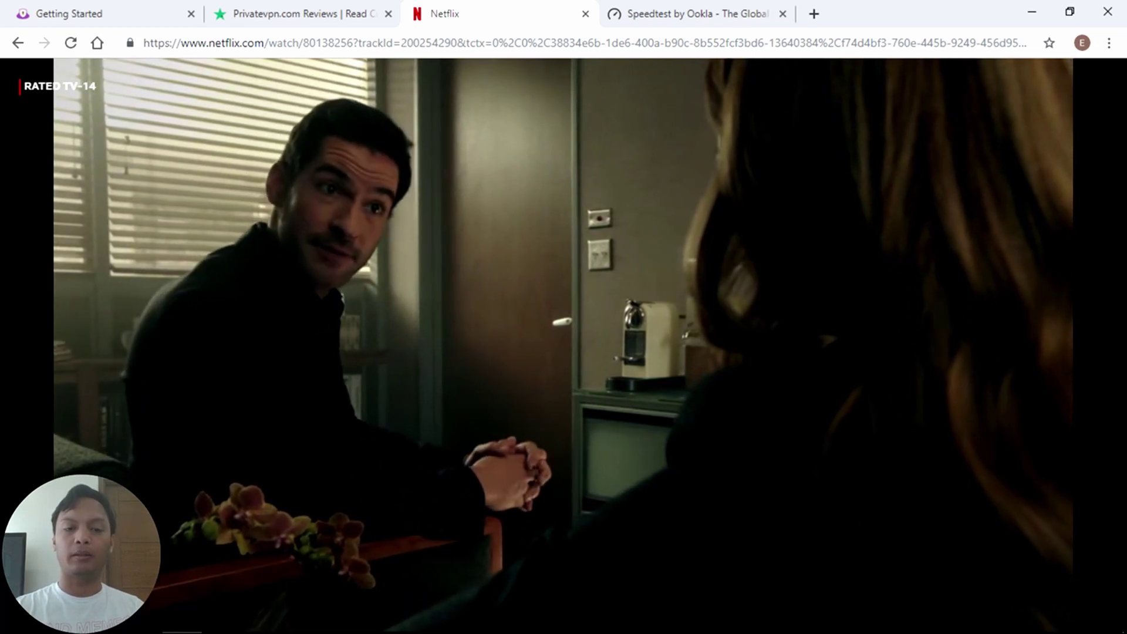
pyautogui.moveTo(587, 256)
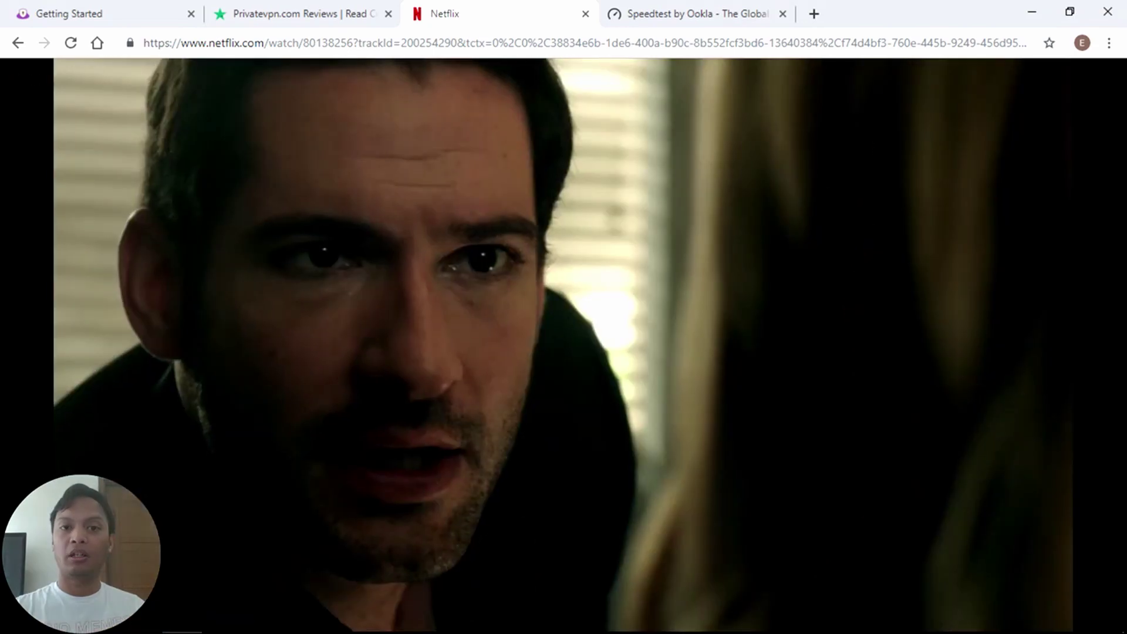
pyautogui.press('space')
# Disconnect PrivateVPN from Los Angeles and connect to UK - London 2 from the Netflix servers.
pyautogui.hotkey('alt', 'Tab')
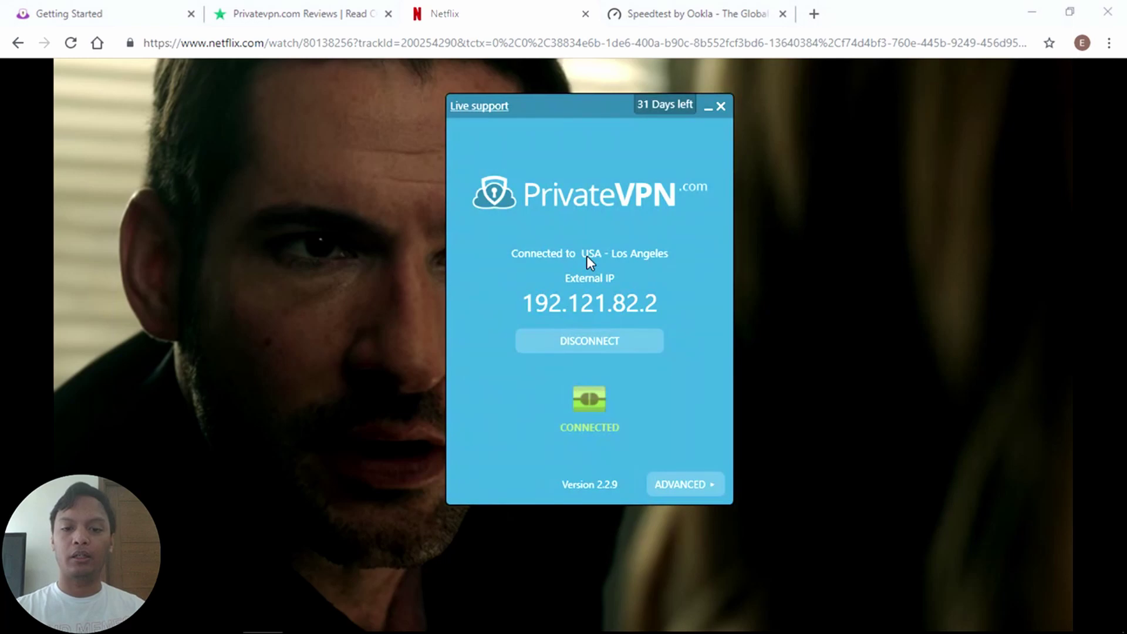
pyautogui.click(596, 337)
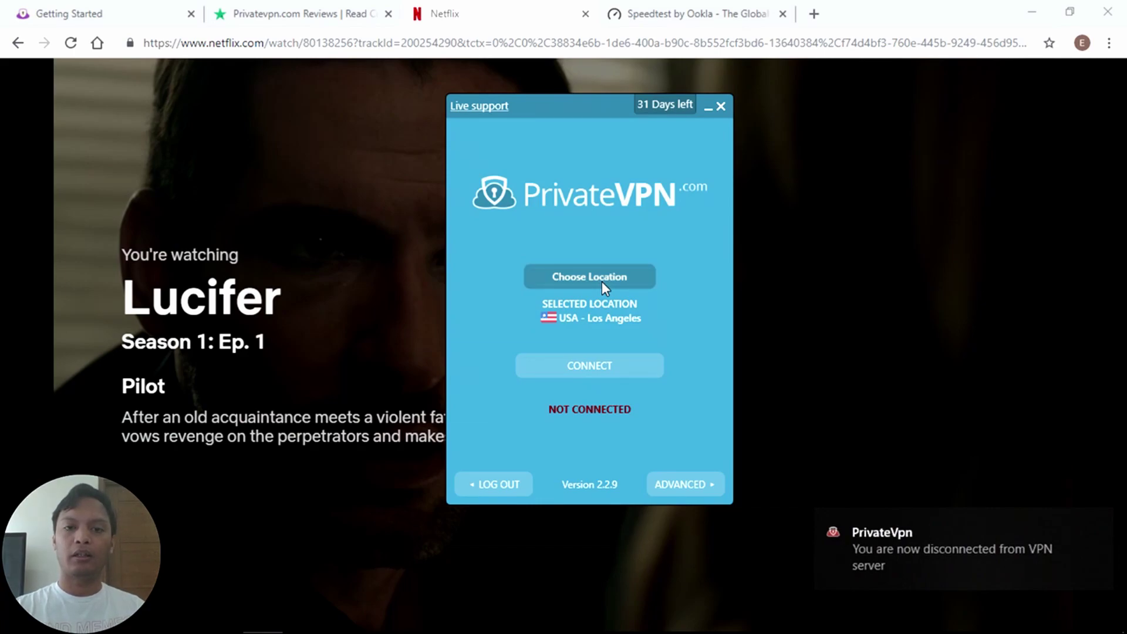
pyautogui.click(555, 281)
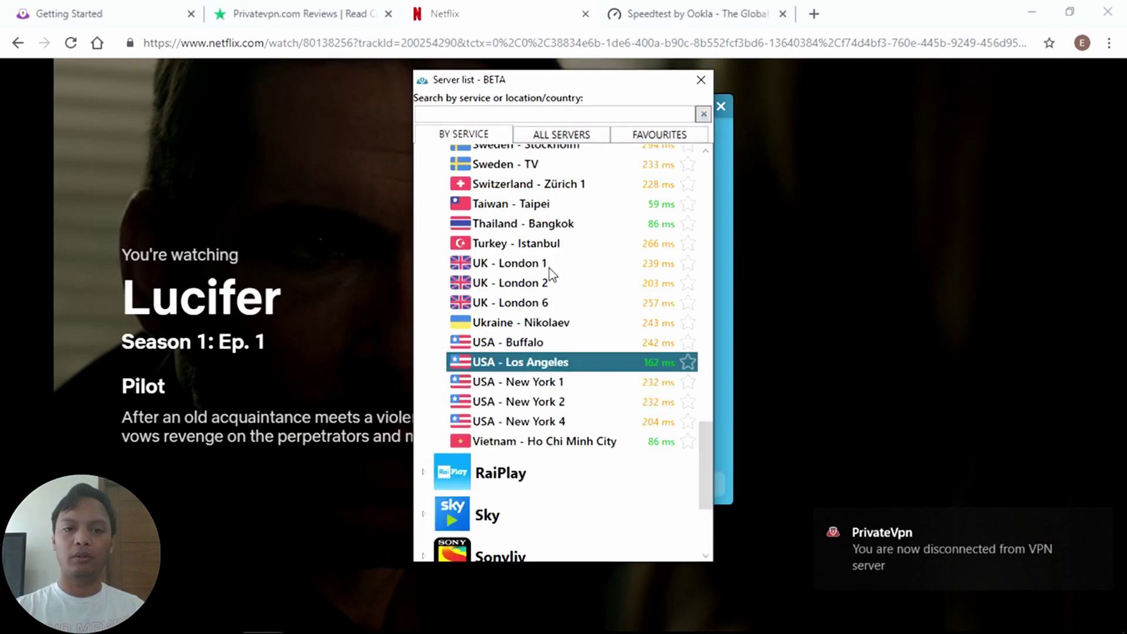
pyautogui.click(546, 282)
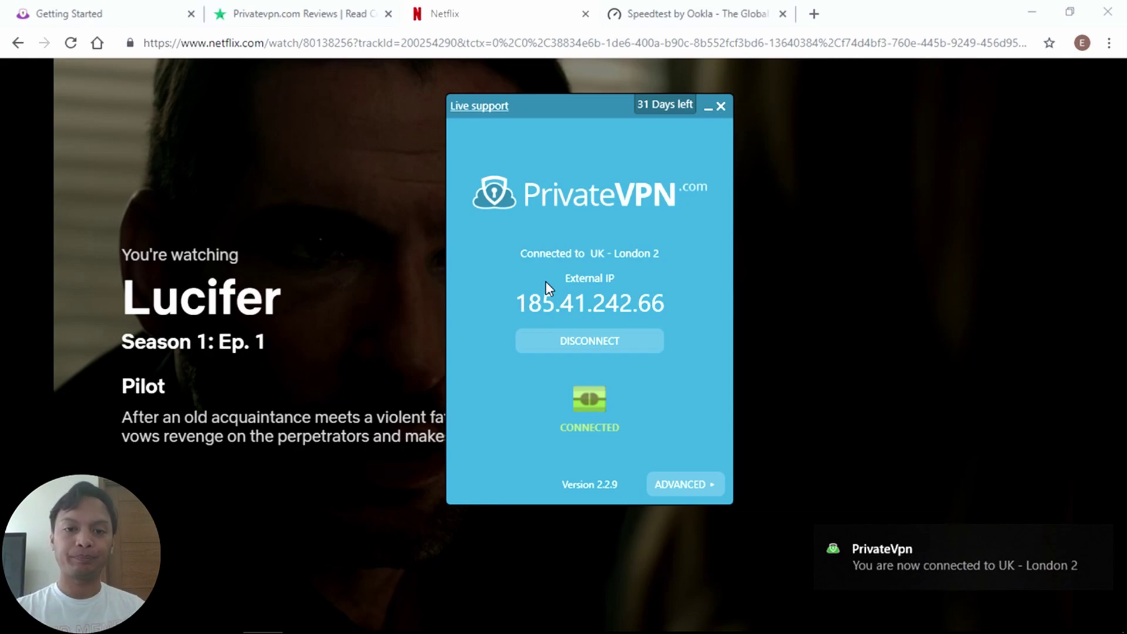
# Return to the Lucifer episode on Netflix and reload the page over the London connection.
pyautogui.moveTo(434, 286)
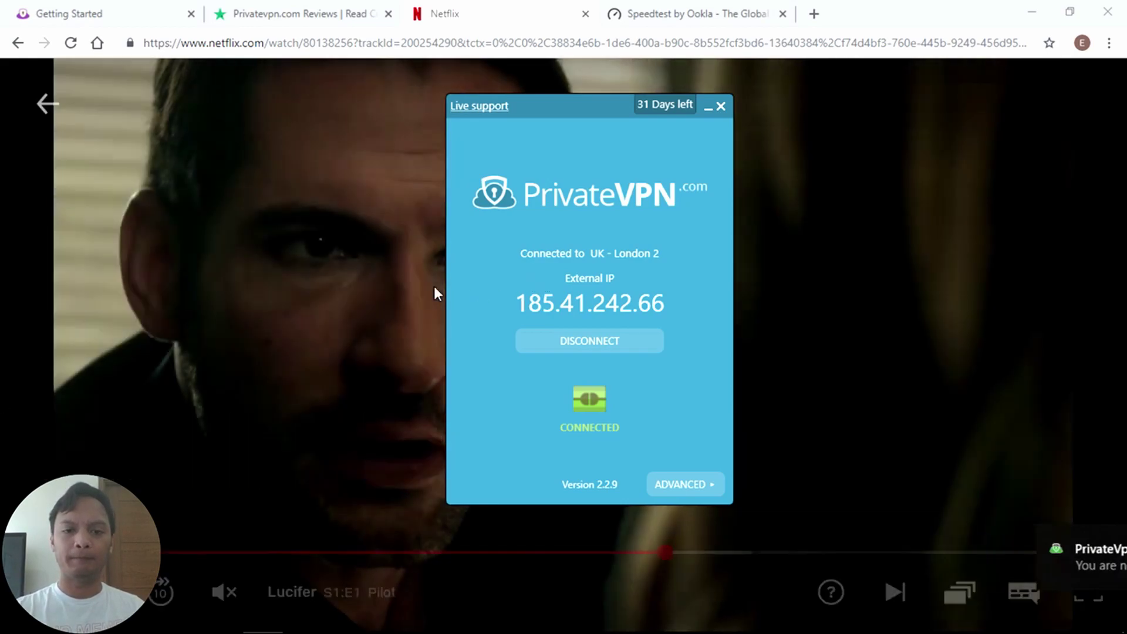
pyautogui.click(395, 280)
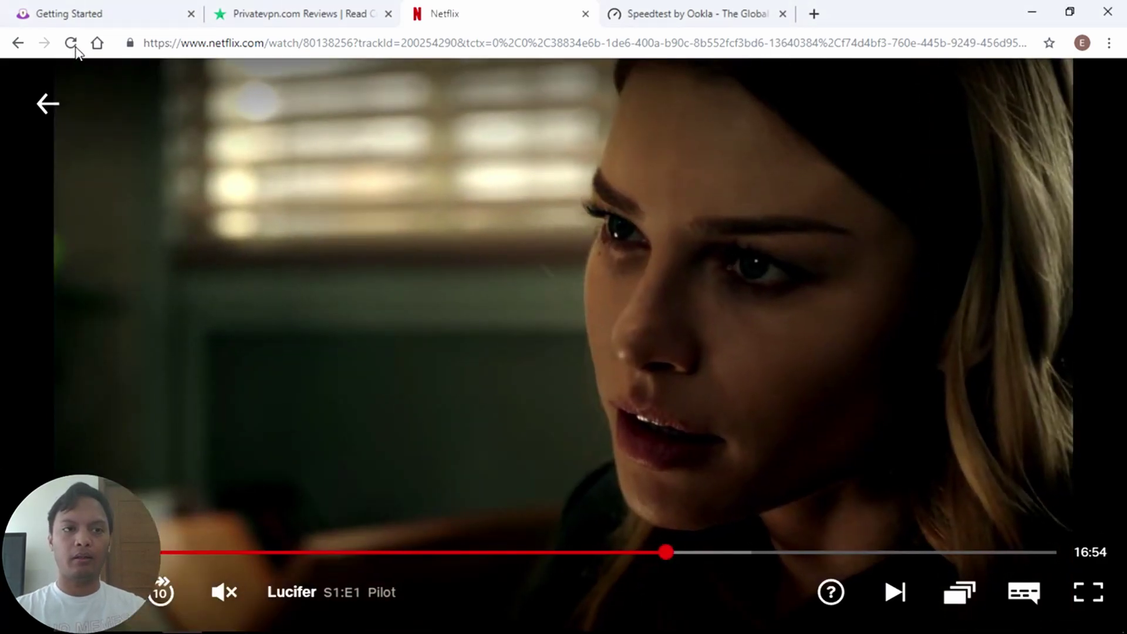
pyautogui.click(73, 48)
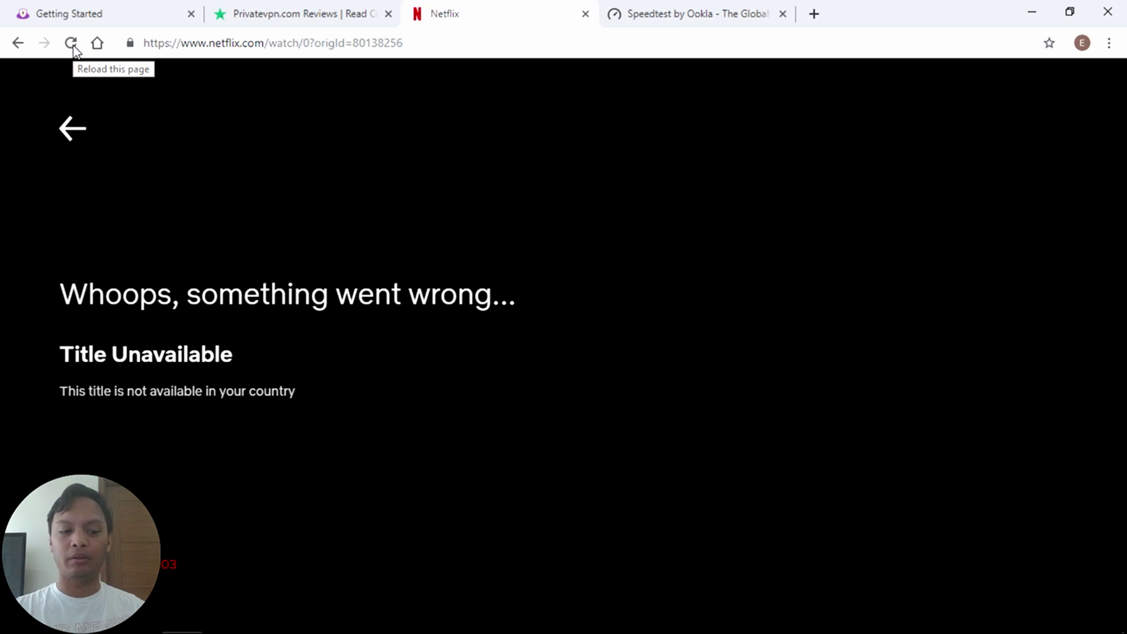
# Run a Speedtest by Ookla in the browser over the UK - London 2 connection.
pyautogui.hotkey('alt', 'Tab')
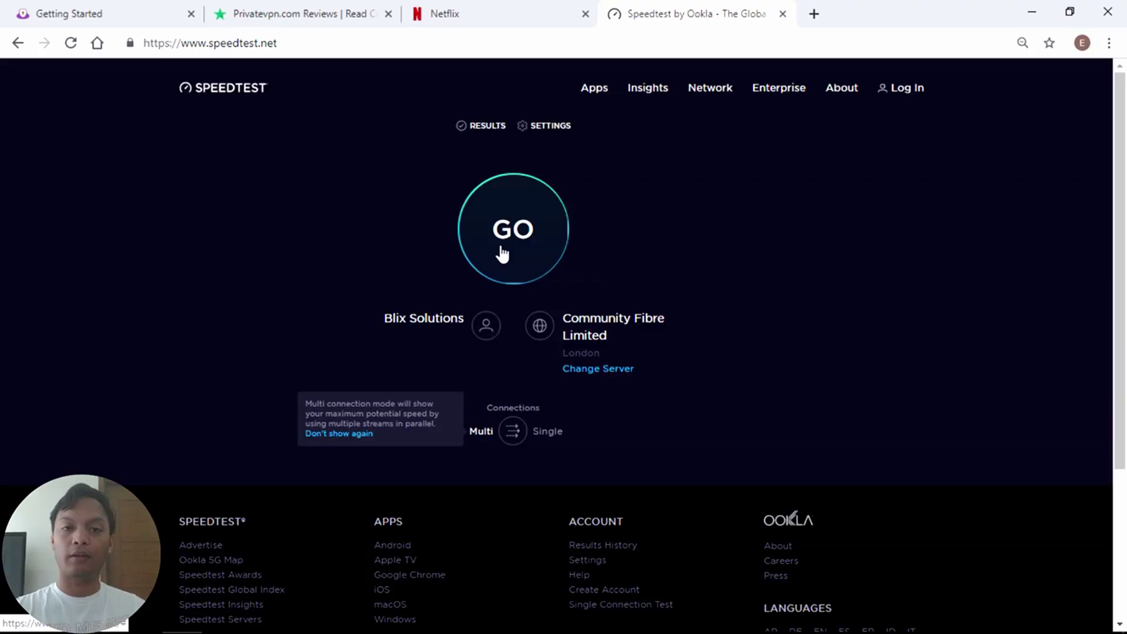
pyautogui.click(502, 249)
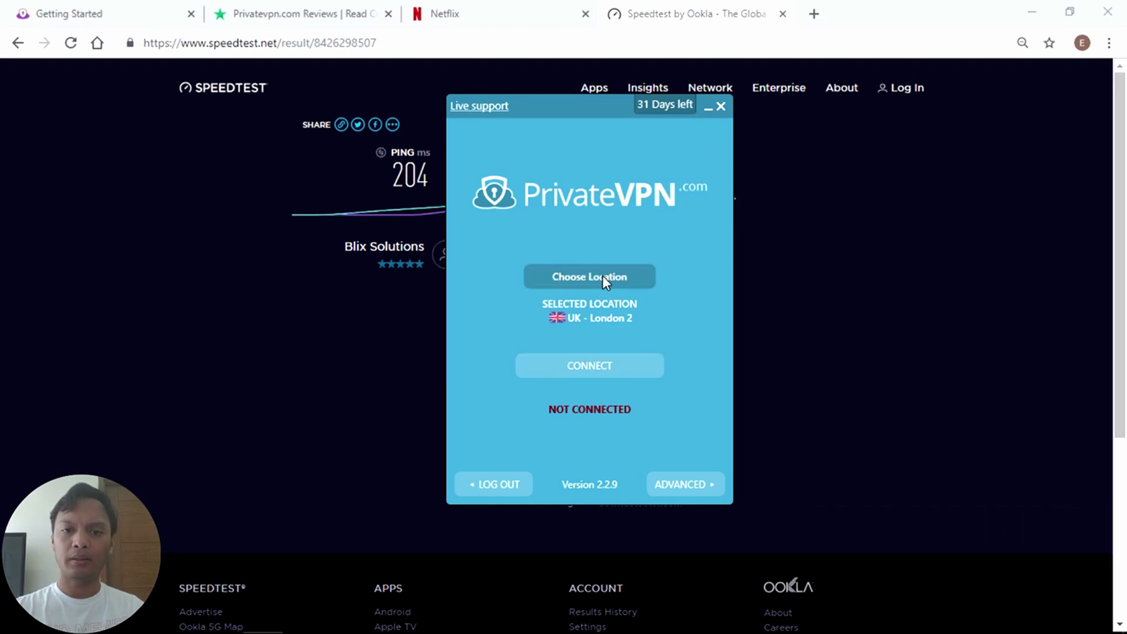
pyautogui.click(602, 276)
pyautogui.press('Return')
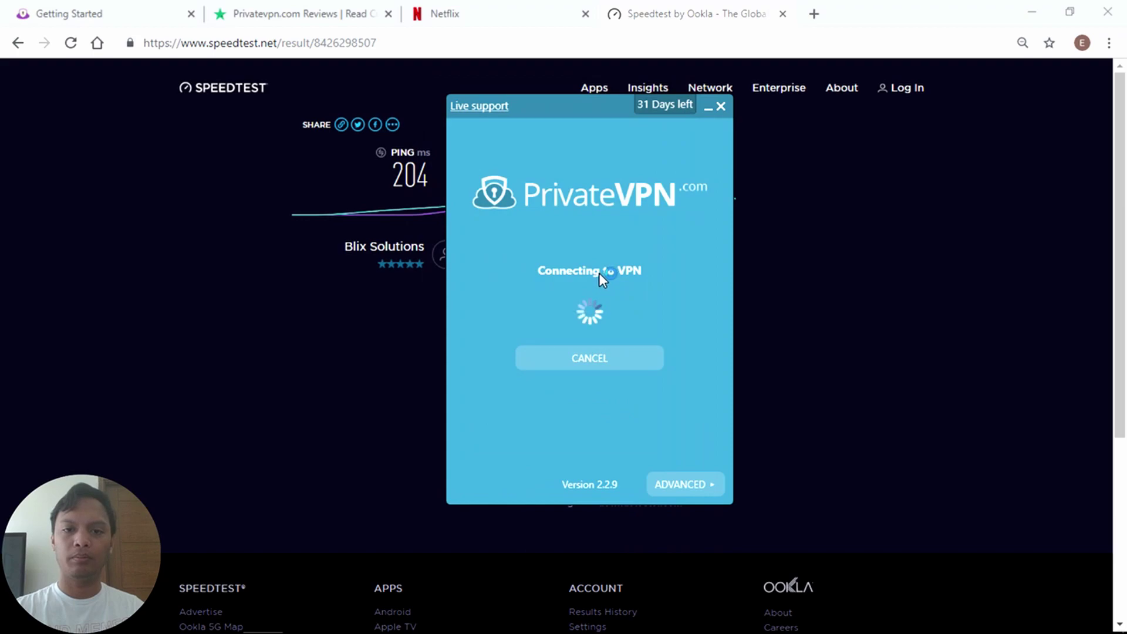
pyautogui.click(574, 355)
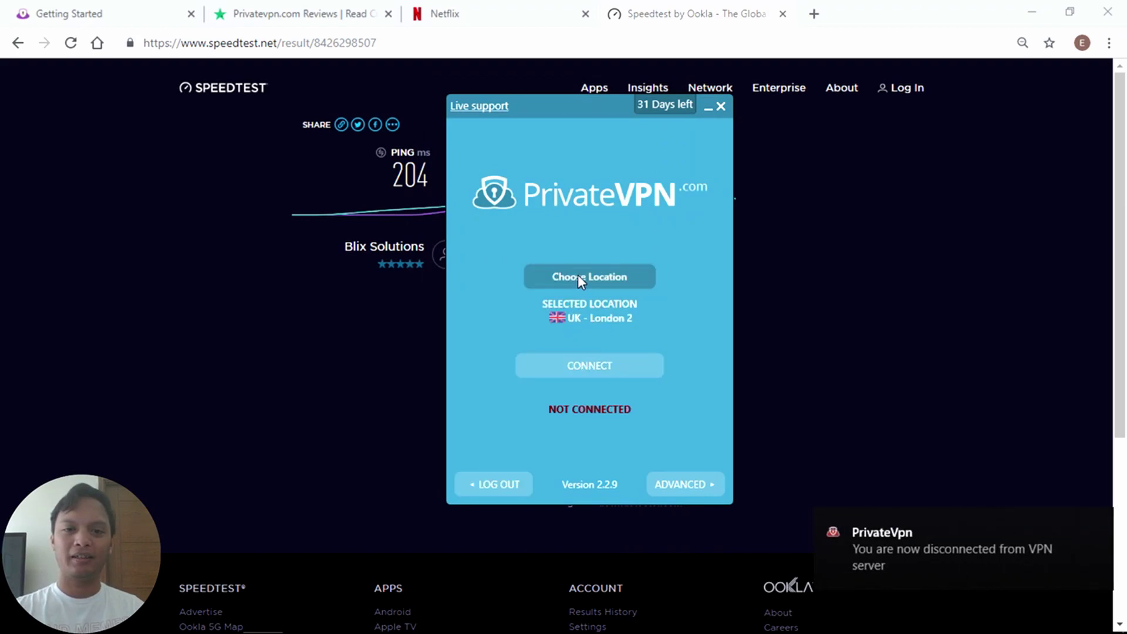
# Choose USA - Los Angeles as the location and connect PrivateVPN to it.
pyautogui.click(577, 276)
pyautogui.doubleClick(567, 362)
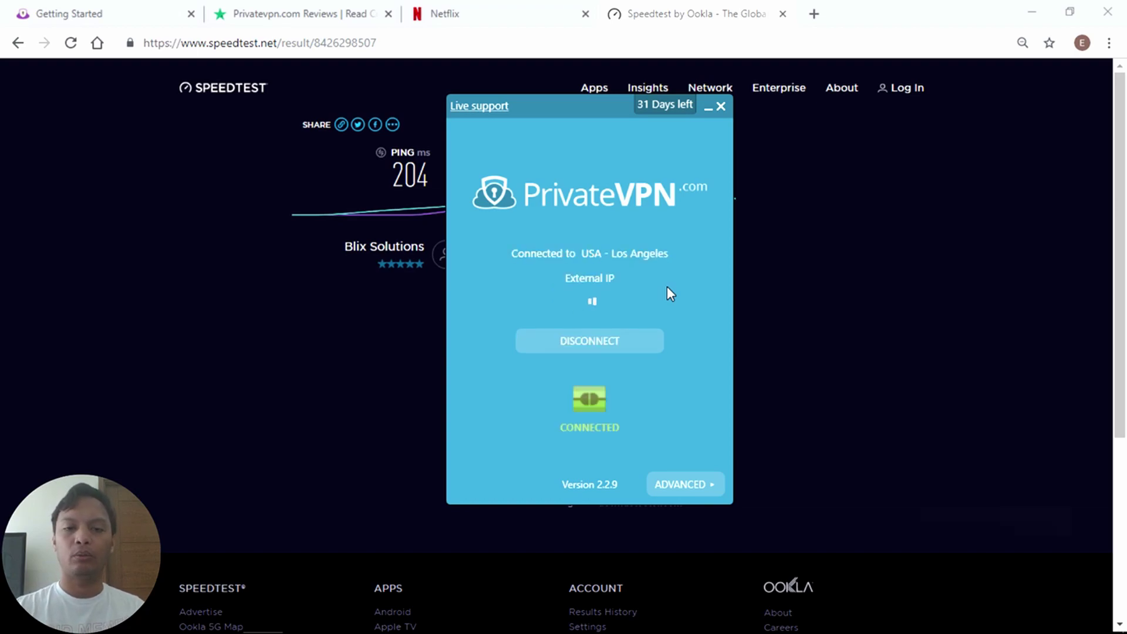
# Return to the browser, reload the Speedtest home page and run a speed test over the USA - Los Angeles connection.
pyautogui.click(355, 347)
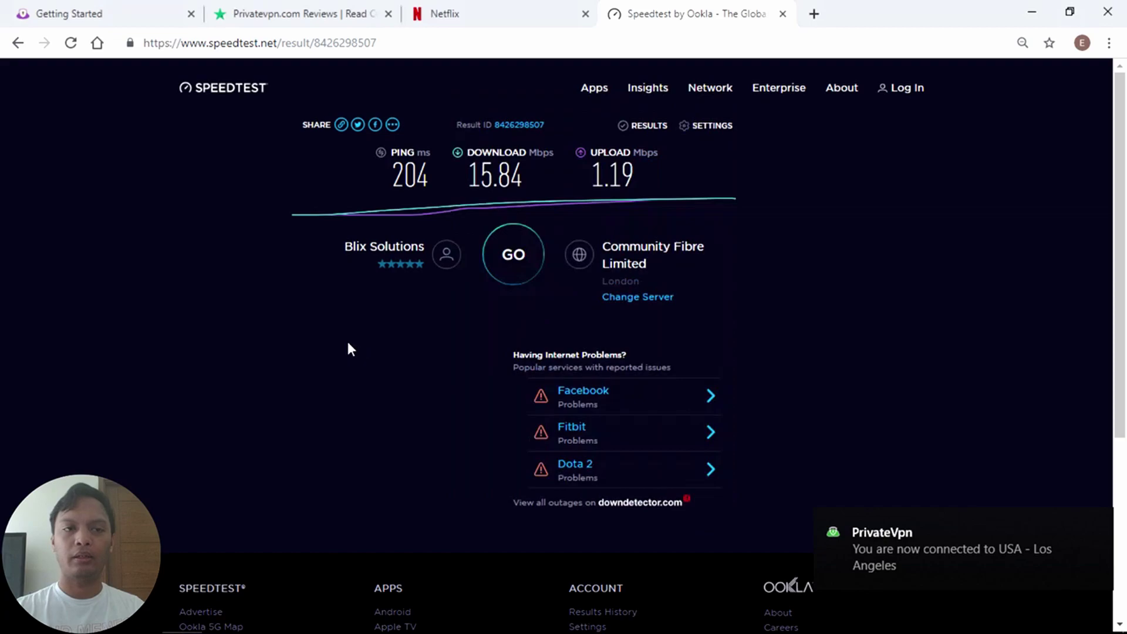
pyautogui.click(71, 43)
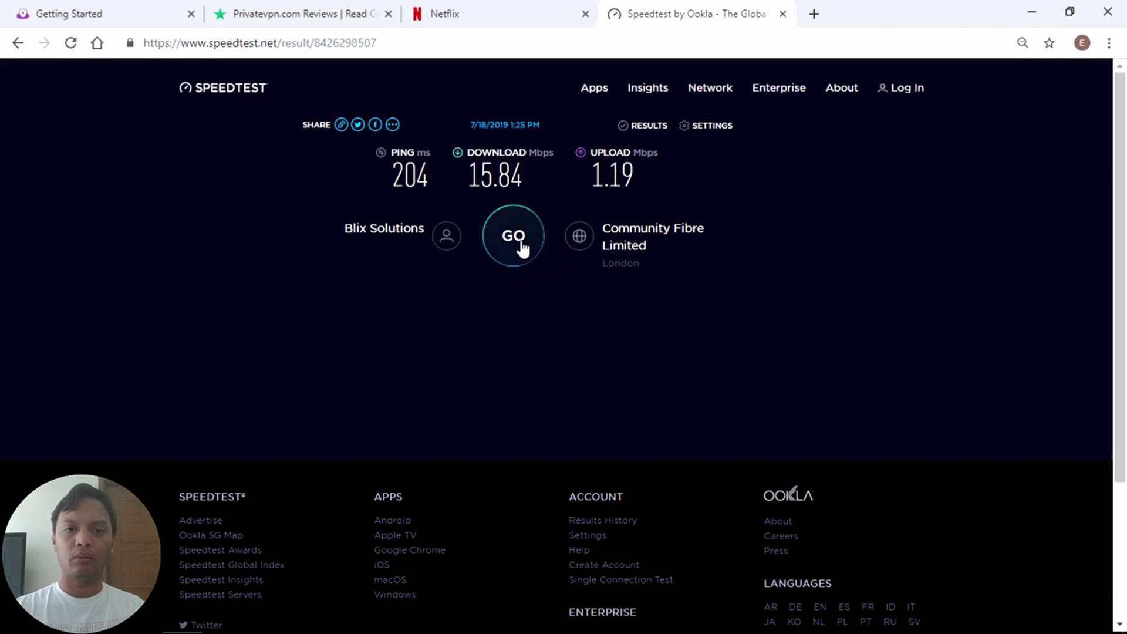
pyautogui.click(230, 94)
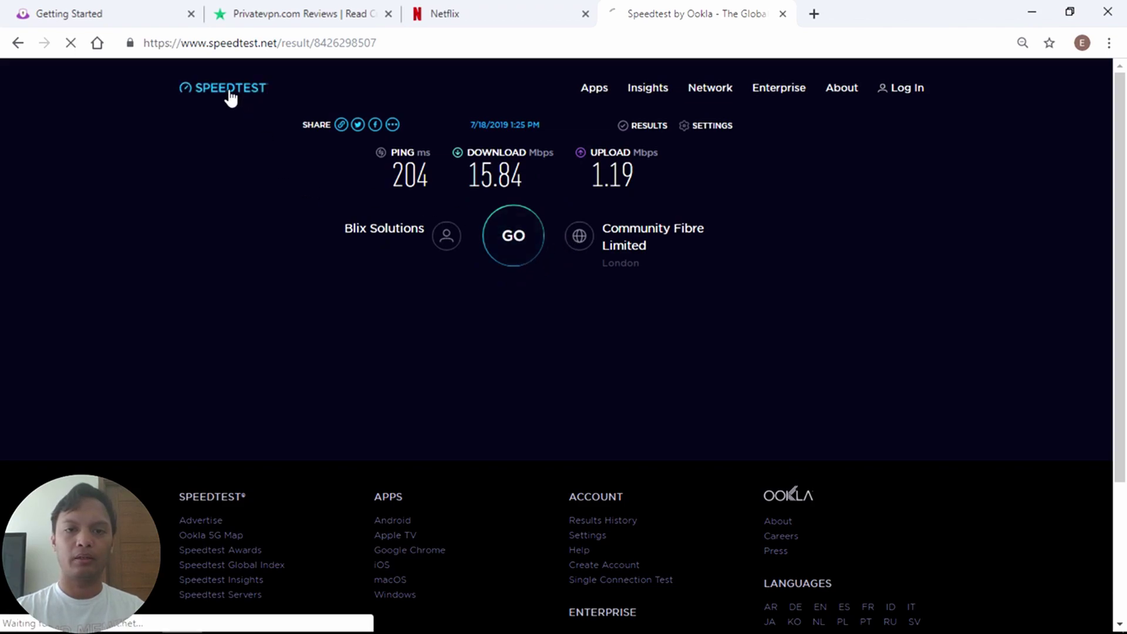
pyautogui.click(516, 216)
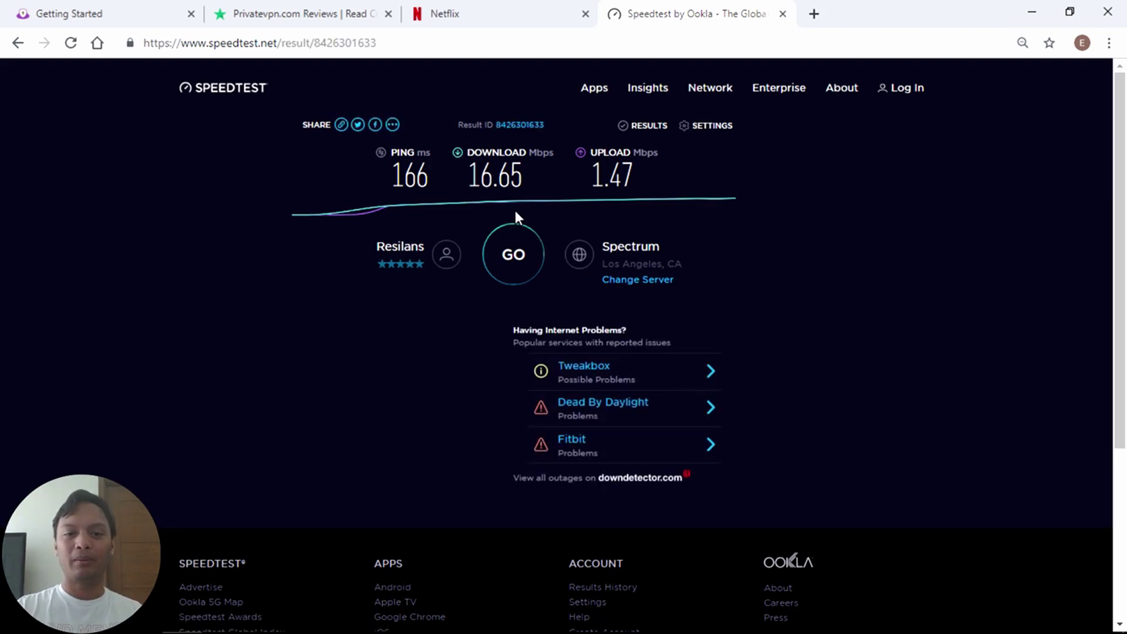
# Disconnect PrivateVPN from Los Angeles and connect to Canada - Vancouver from the list of all servers.
pyautogui.hotkey('alt', 'Tab')
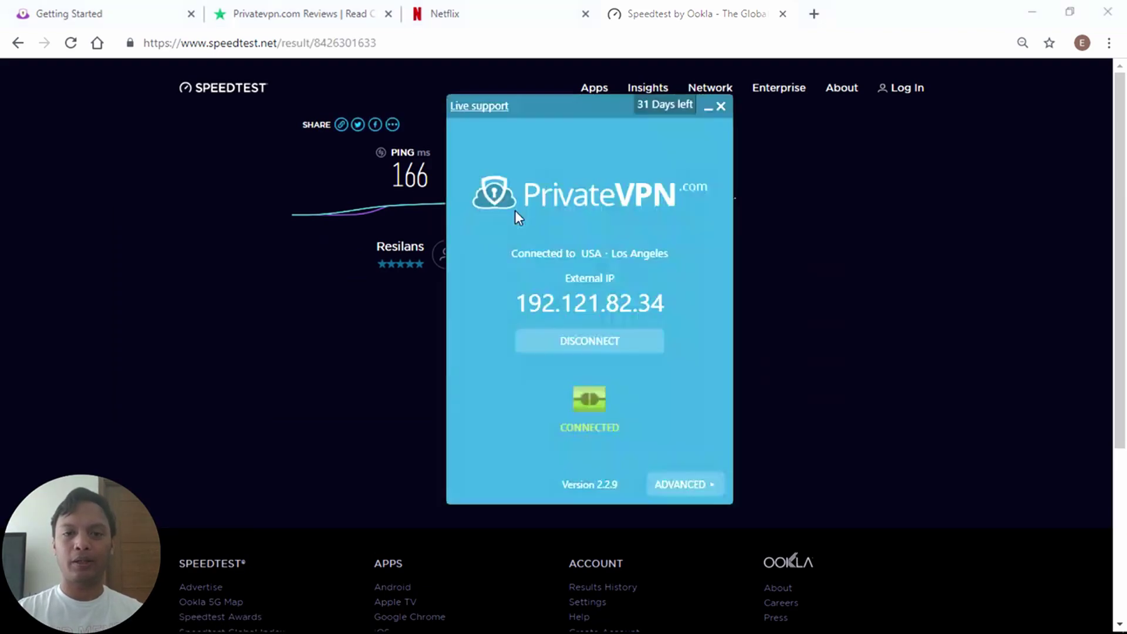
pyautogui.click(579, 344)
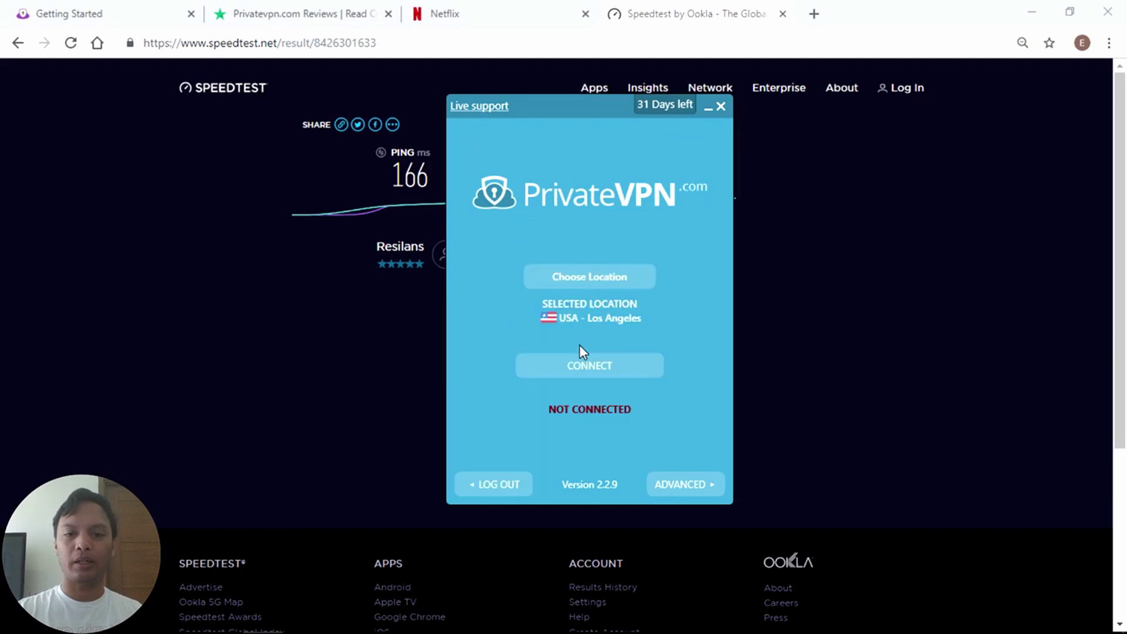
pyautogui.click(586, 280)
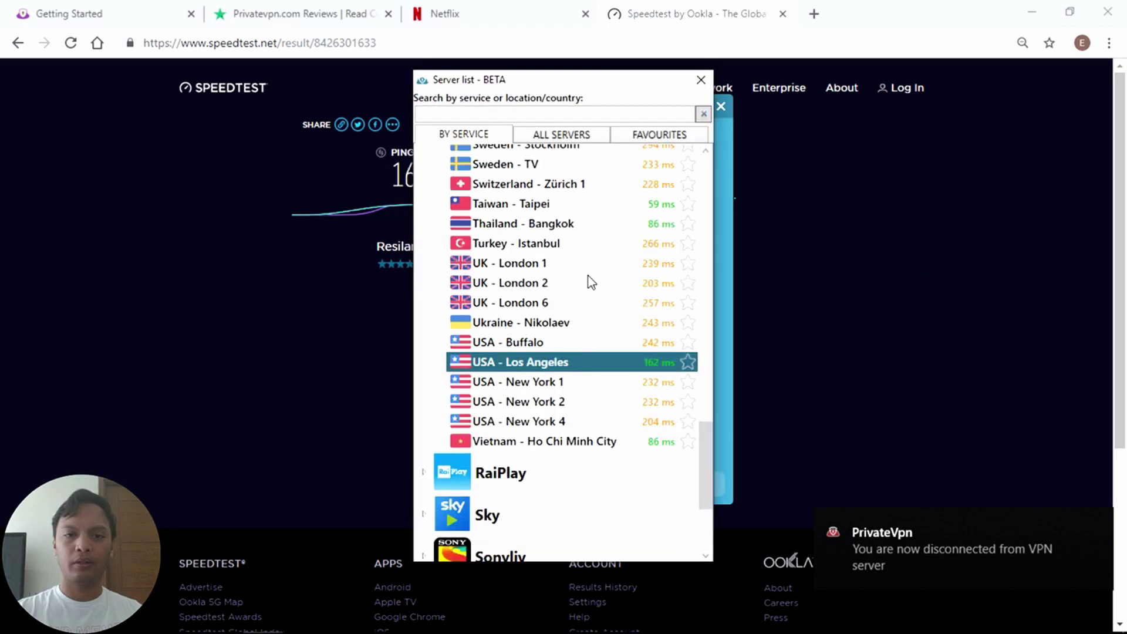
pyautogui.moveTo(703, 451); pyautogui.dragTo(713, 320)
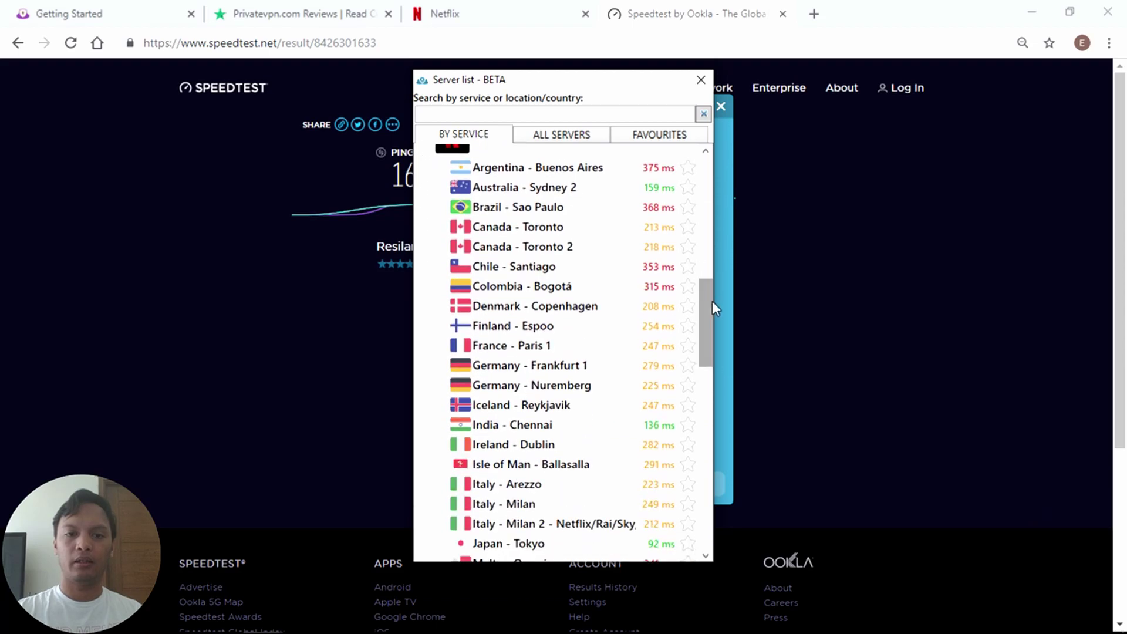
pyautogui.click(567, 139)
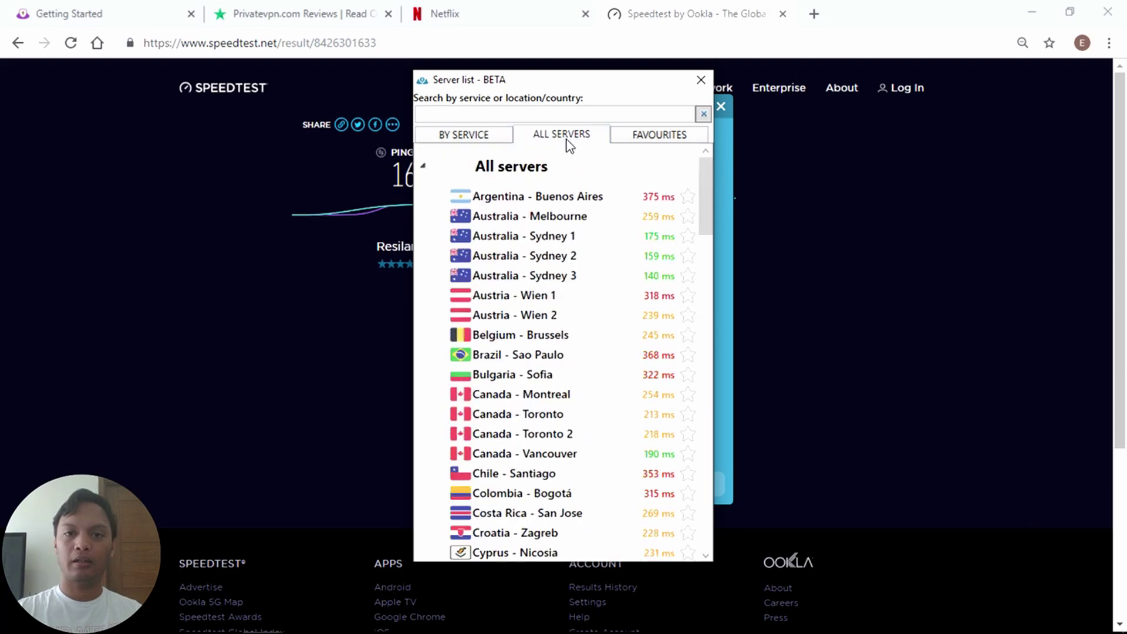
pyautogui.moveTo(712, 213); pyautogui.dragTo(717, 234)
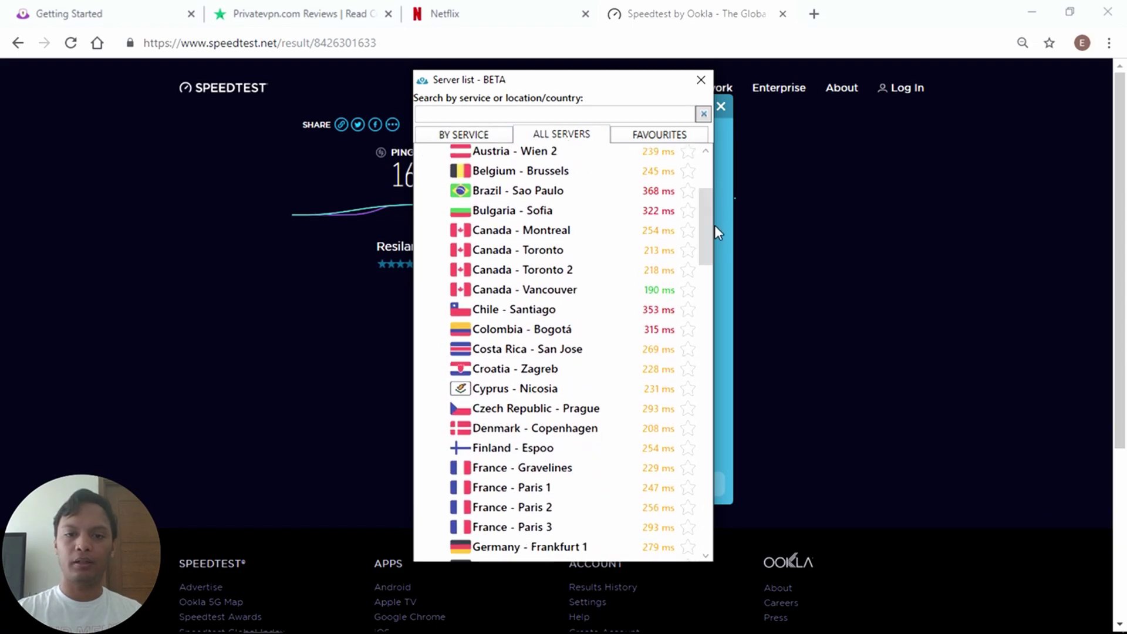
pyautogui.click(570, 290)
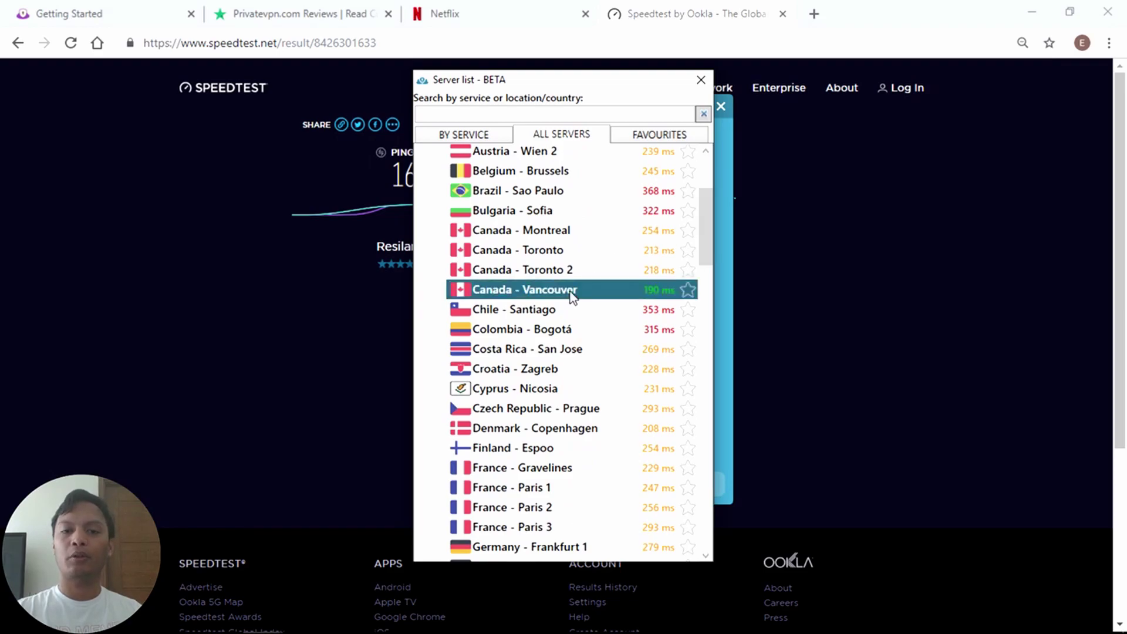
pyautogui.click(570, 290)
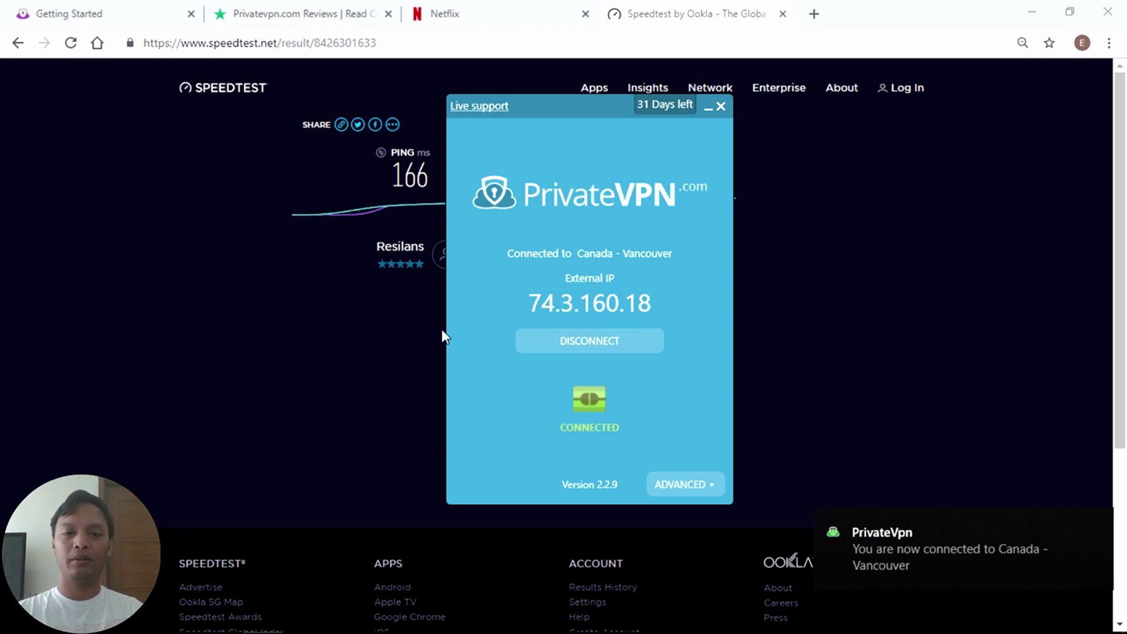
# Go back to the Speedtest home page and run a speed test over the Canada - Vancouver connection.
pyautogui.click(376, 342)
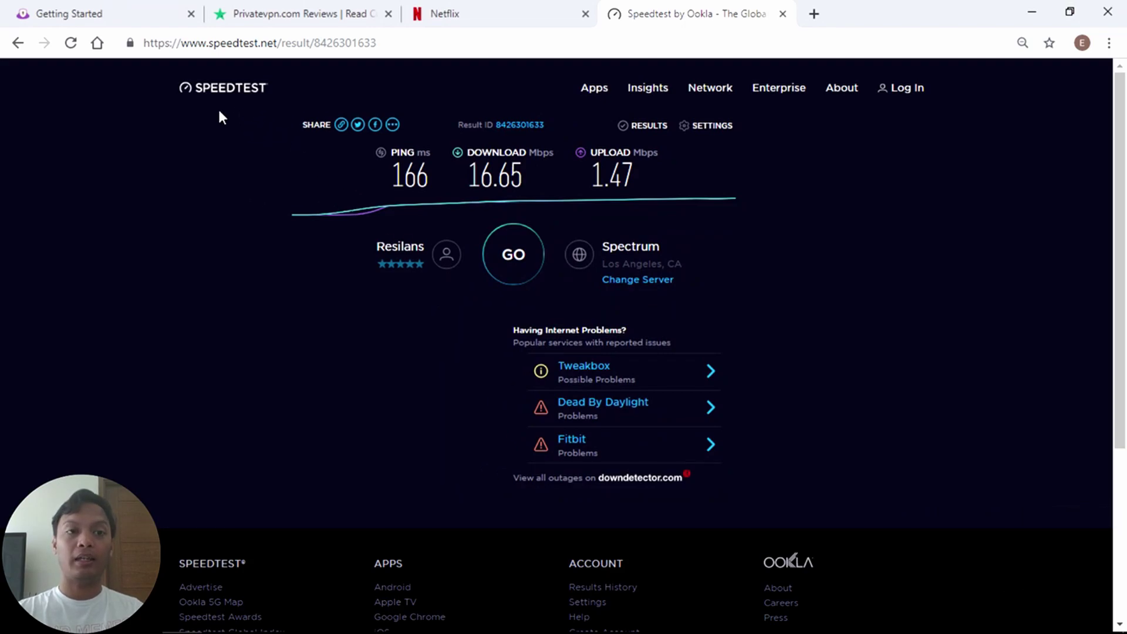
pyautogui.click(225, 88)
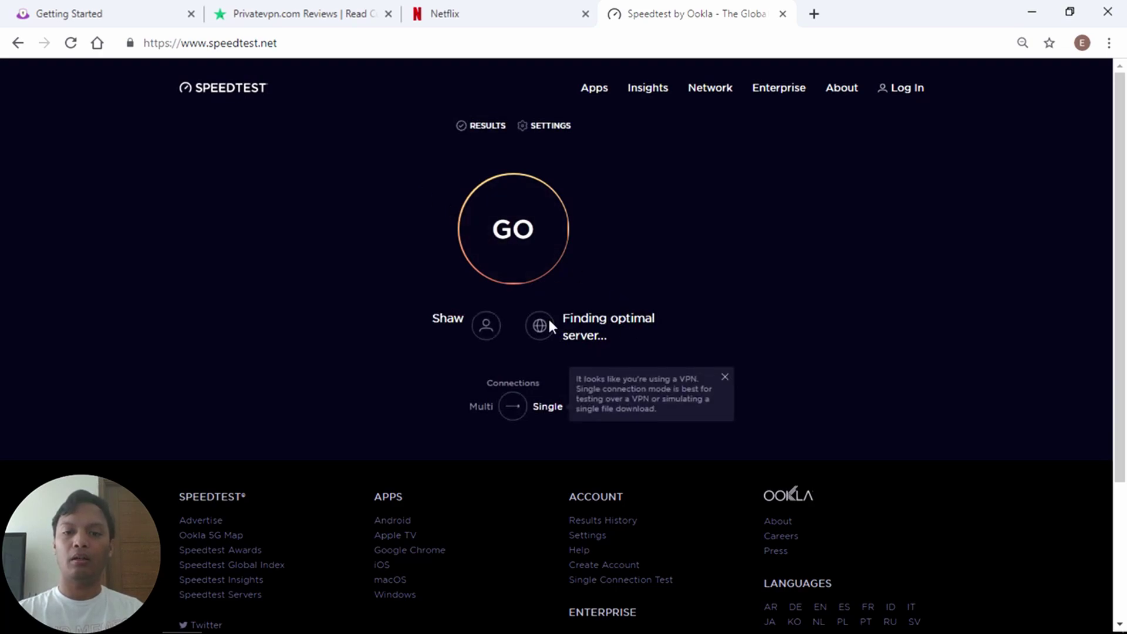
pyautogui.click(520, 232)
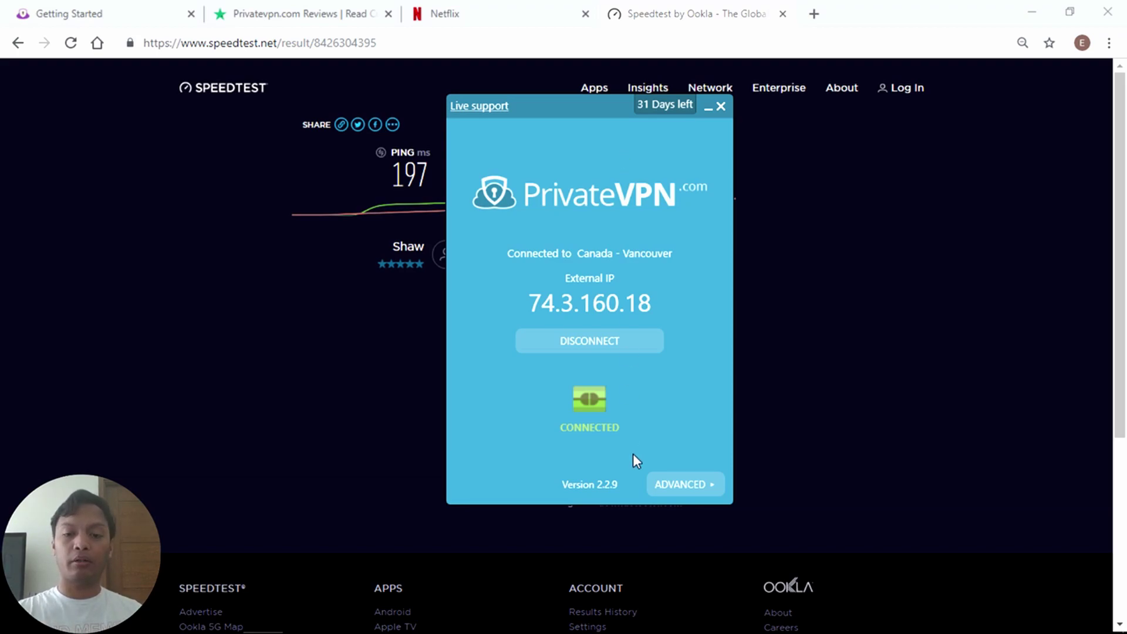
# Check PrivateVPN's advanced dashboard, return to the simple view and disconnect from Canada - Vancouver.
pyautogui.click(677, 494)
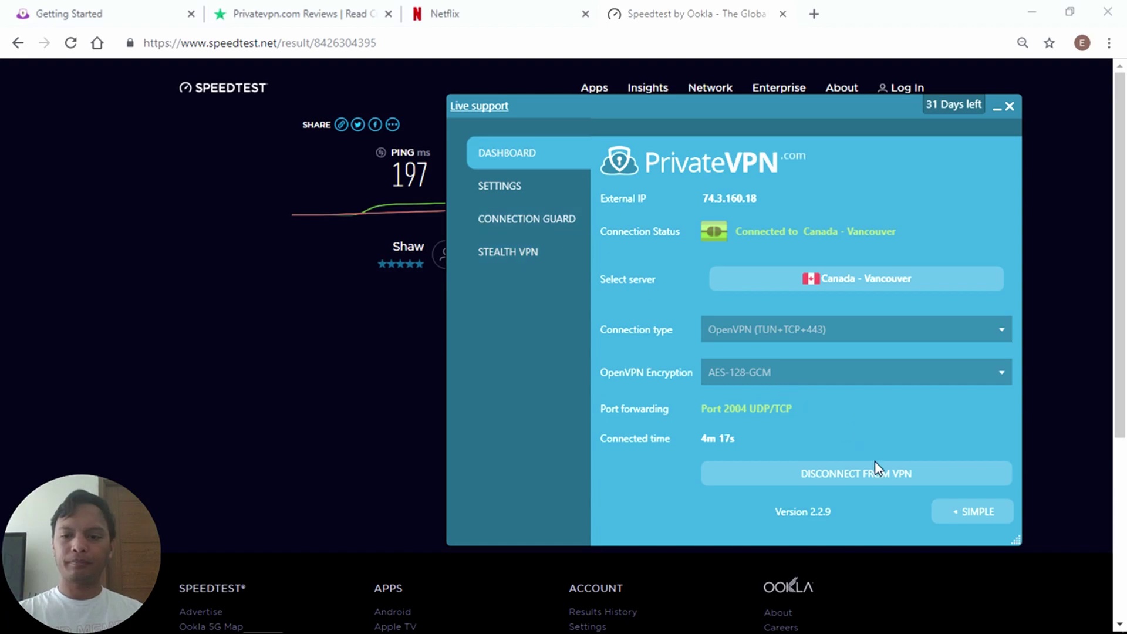
pyautogui.click(936, 516)
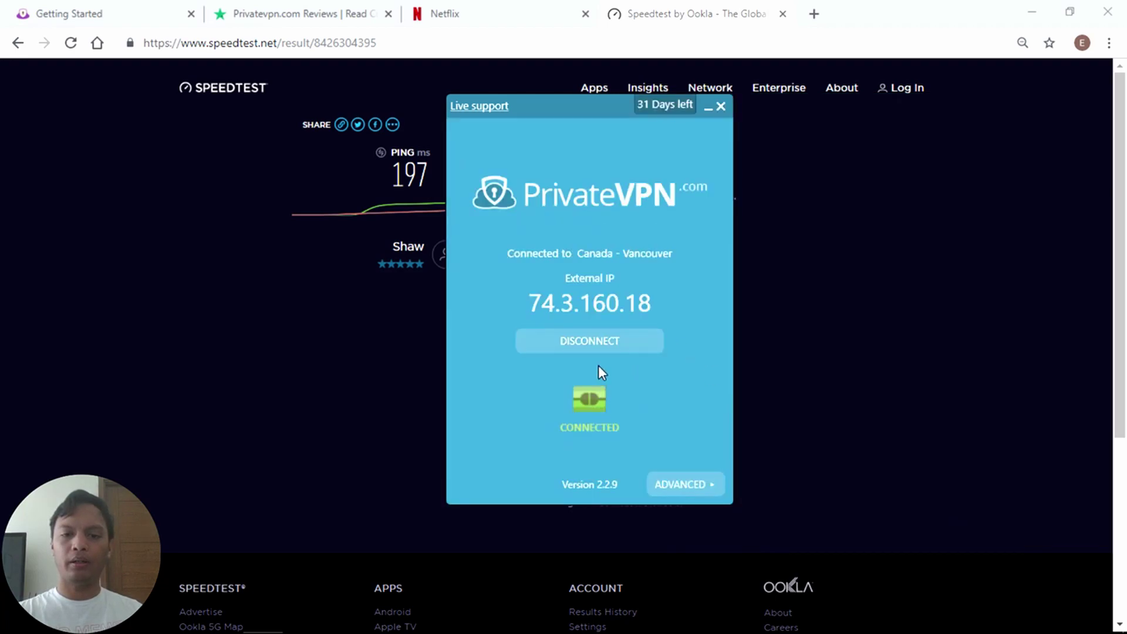
pyautogui.click(579, 335)
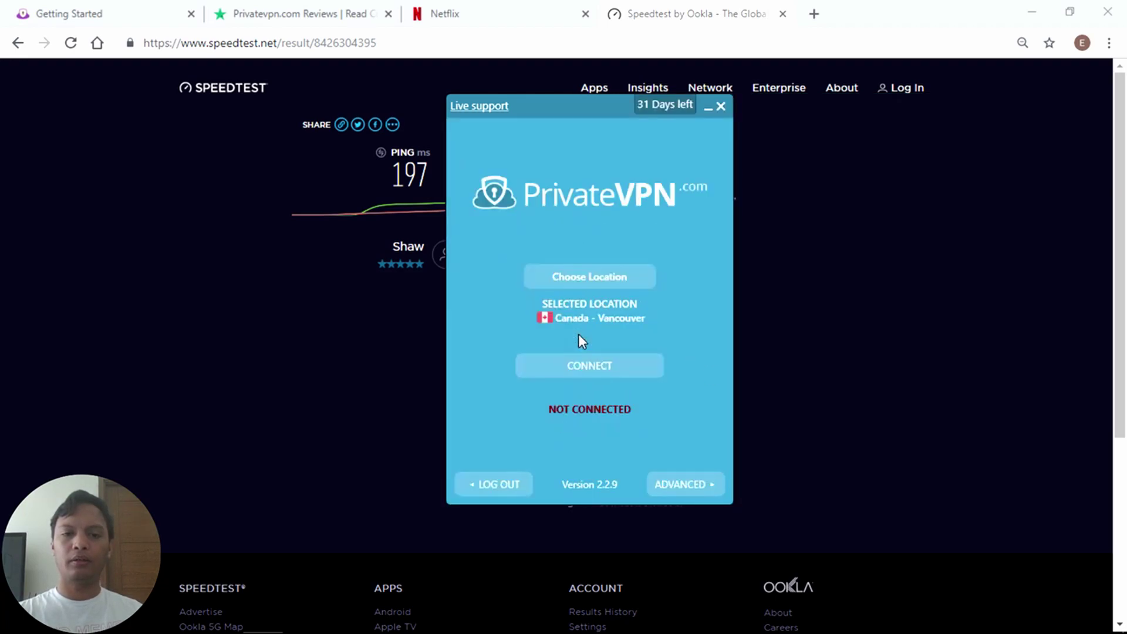
# Open the server list grouped by service, collapse the Netflix group and look through the supported streaming services.
pyautogui.click(569, 283)
pyautogui.click(487, 139)
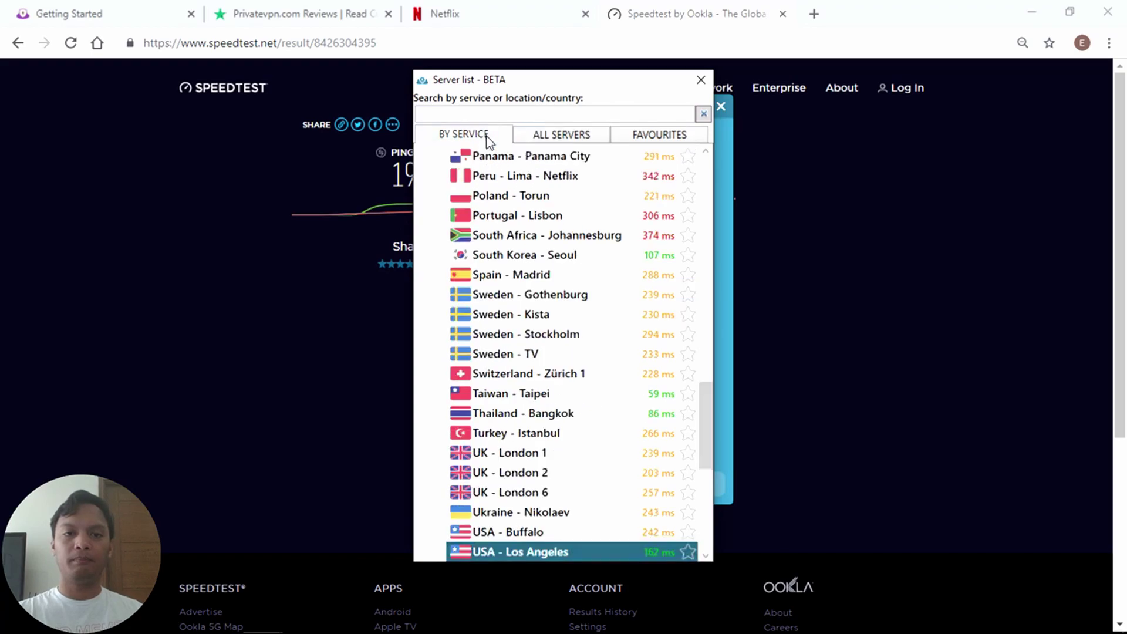
pyautogui.click(618, 258)
pyautogui.moveTo(708, 434); pyautogui.dragTo(714, 273)
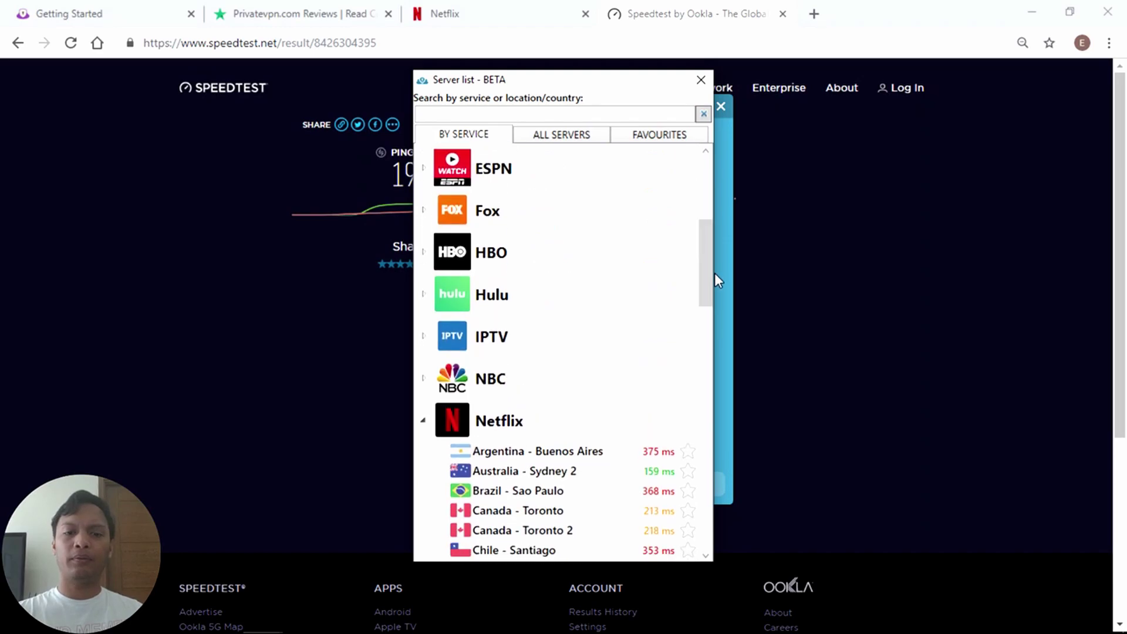
pyautogui.click(425, 418)
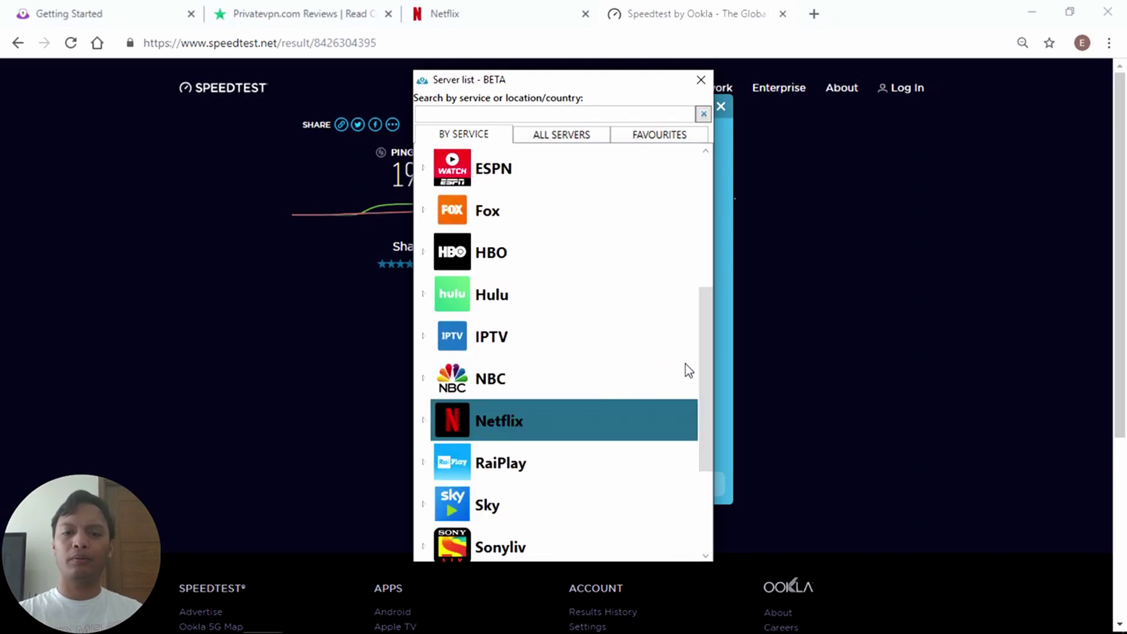
pyautogui.moveTo(710, 351); pyautogui.dragTo(716, 418)
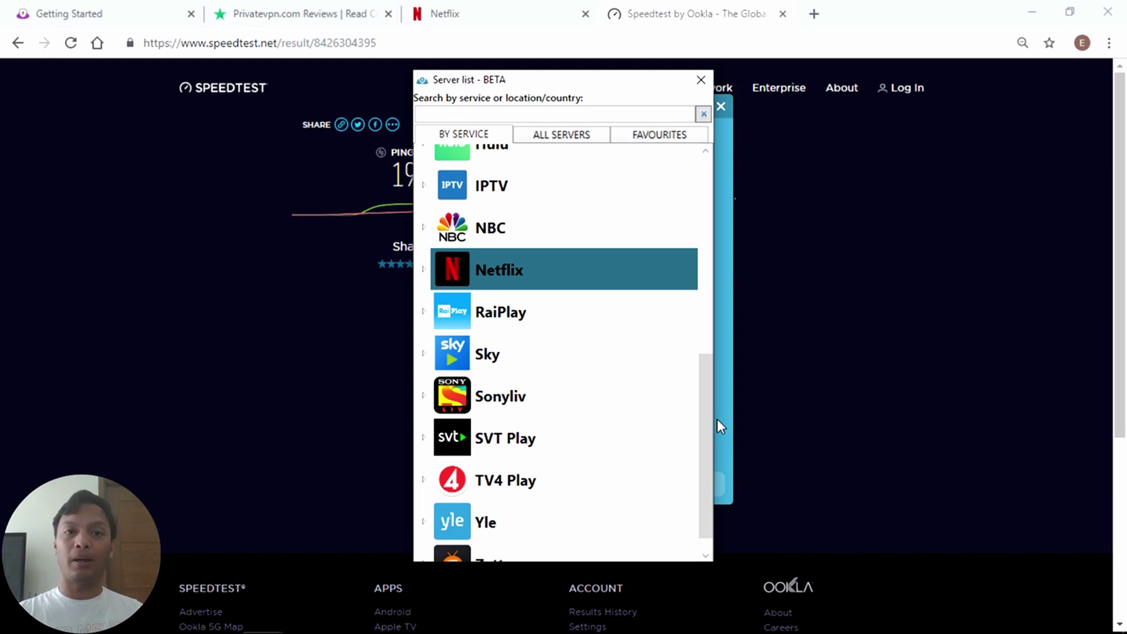
pyautogui.moveTo(747, 141)
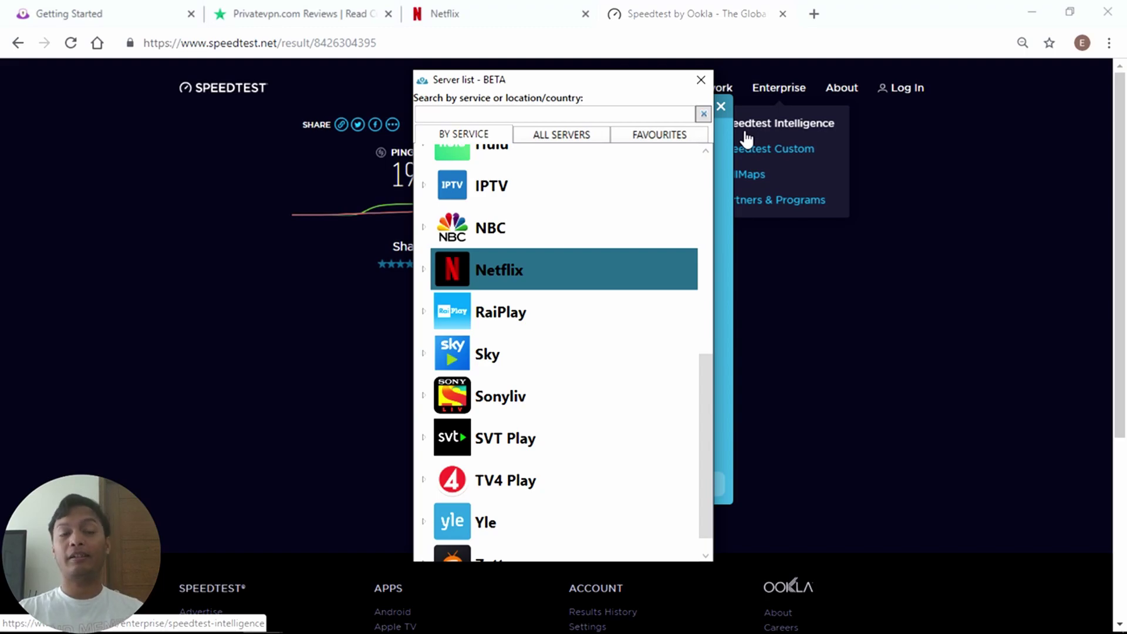